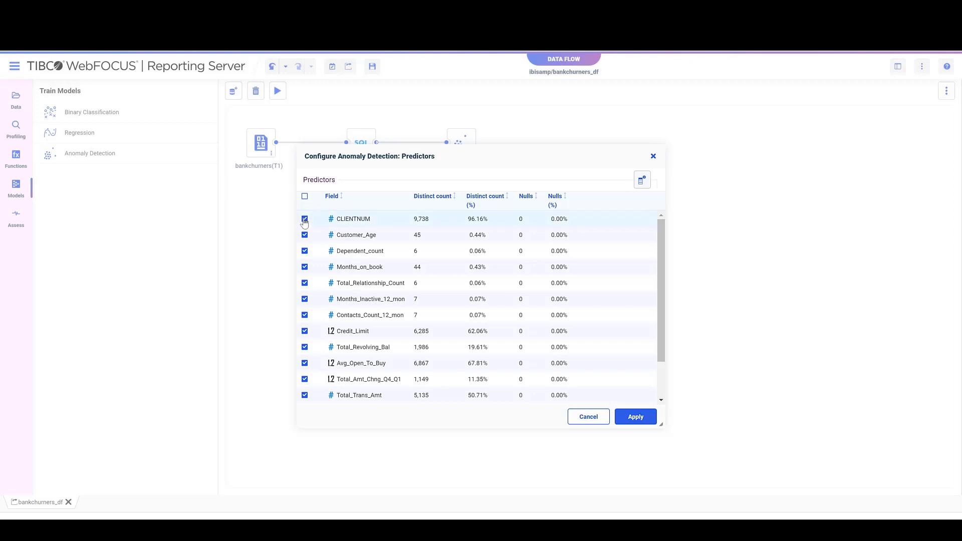
Exclude CLIENTNUM from the anomaly detection predictors and apply the selection.
left_click(305, 218)
left_click(632, 416)
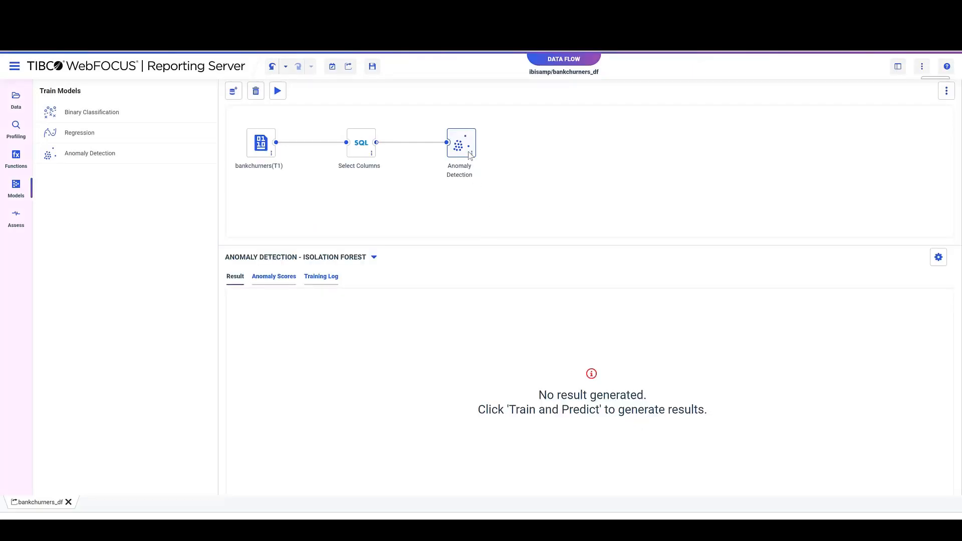
Review the Isolation Forest parameters and hyperparameters of the Anomaly Detection node, and close them without changes.
left_click(471, 153)
mouse_move(521, 161)
mouse_move(644, 180)
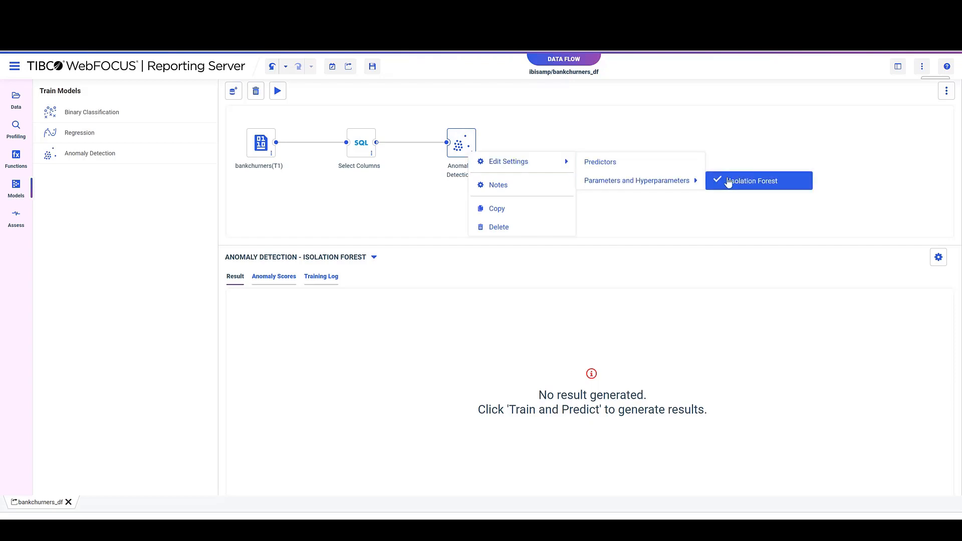
left_click(741, 181)
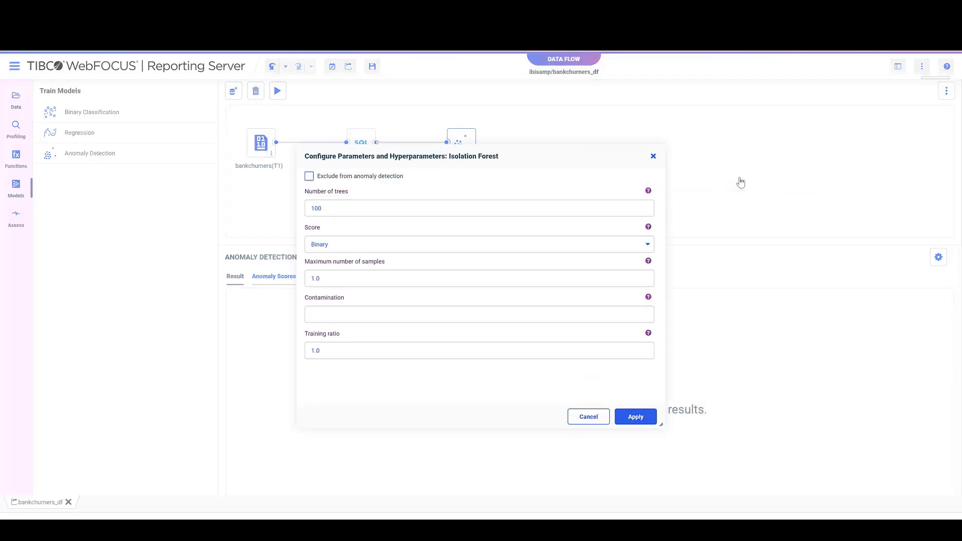
left_click(654, 156)
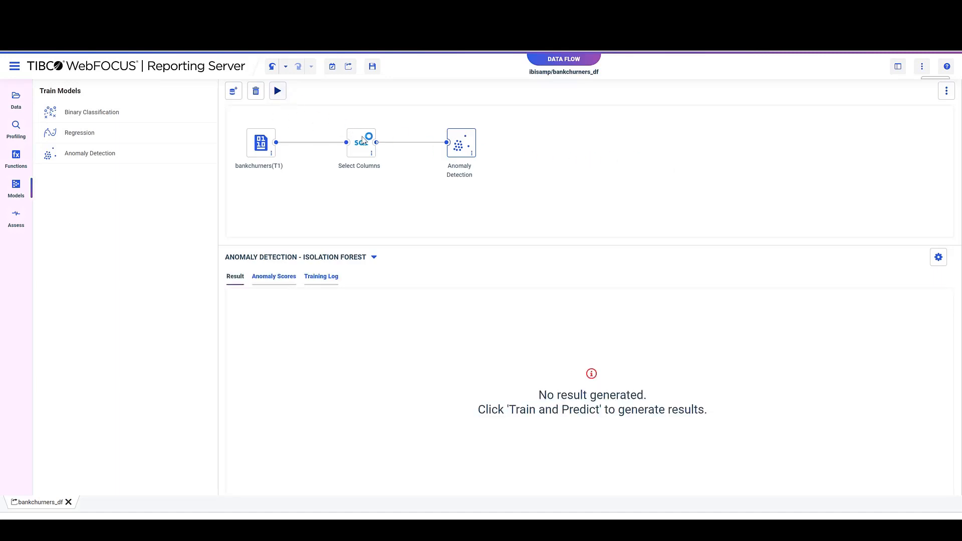
Examine the Isolation Forest Anomaly Detection column in the results and the anomaly scores histogram.
left_click_drag(426, 493, 792, 509)
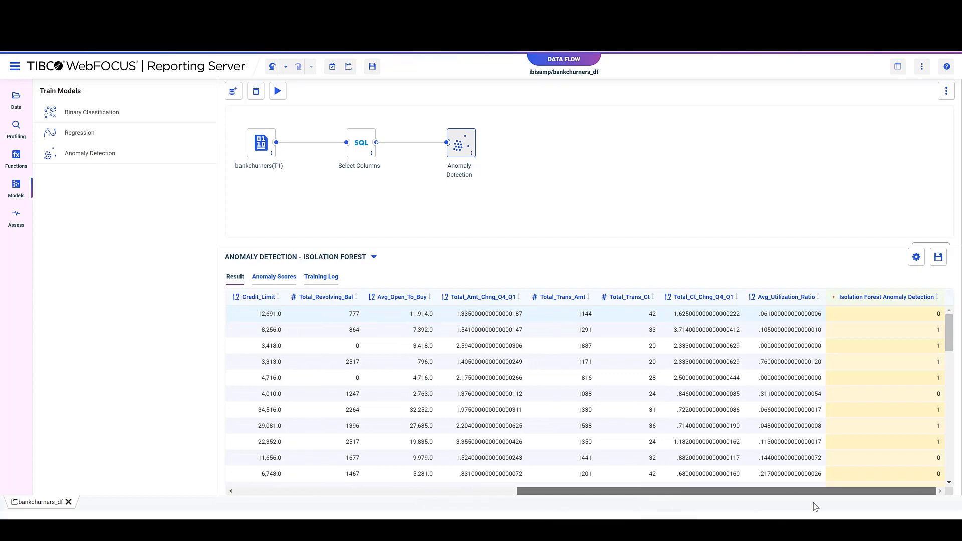
left_click_drag(687, 507, 412, 507)
left_click(273, 276)
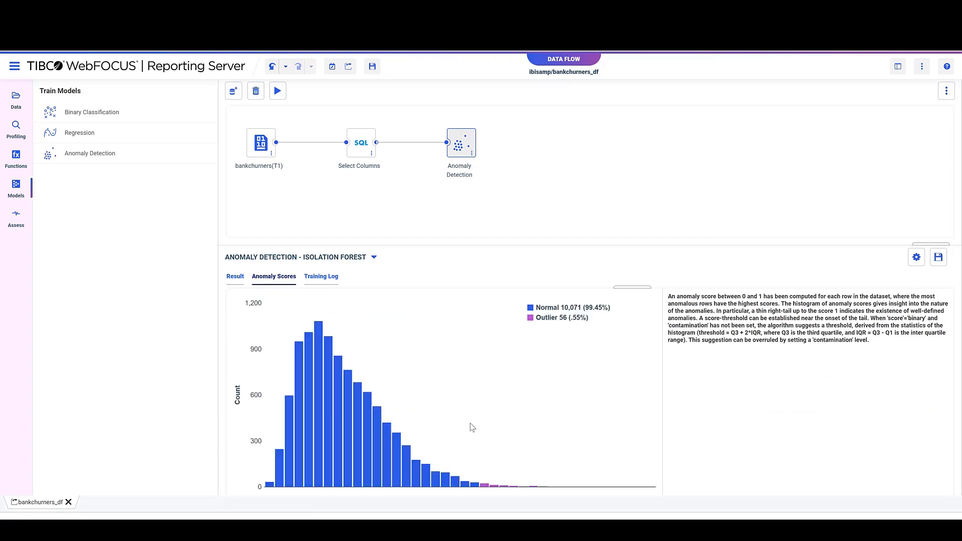
mouse_move(488, 489)
Set the contamination to .05 in the Isolation Forest hyperparameters of the Anomaly Detection node and apply it.
right_click(464, 144)
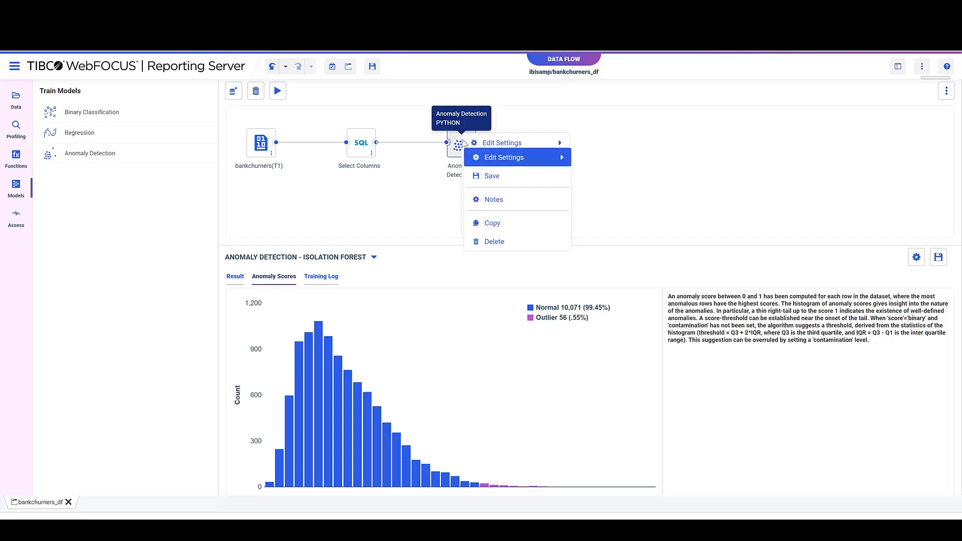
mouse_move(483, 160)
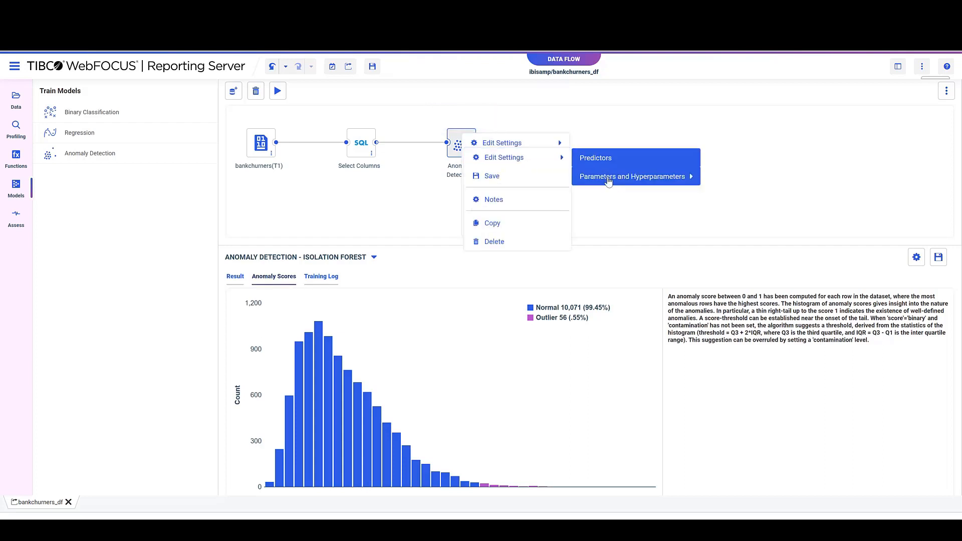
mouse_move(647, 176)
left_click(757, 182)
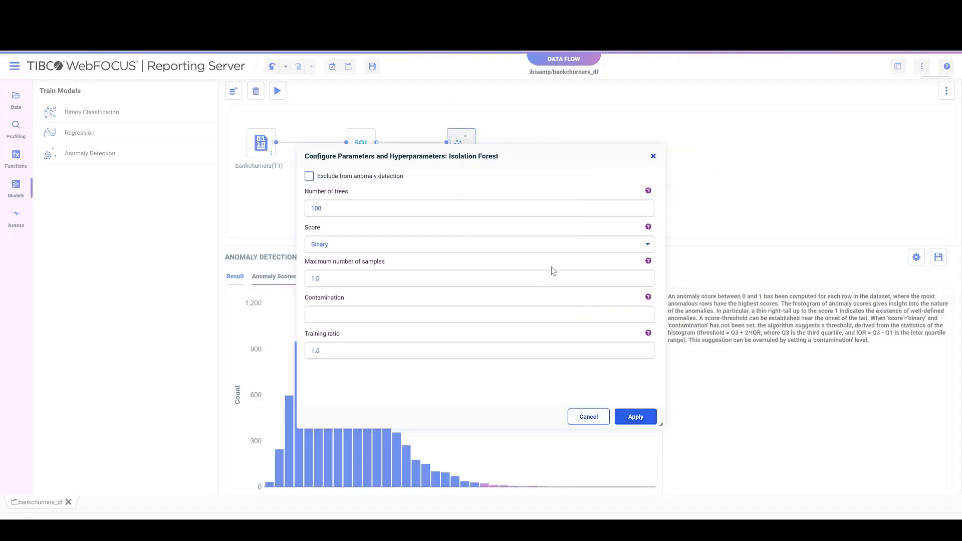
left_click(377, 313)
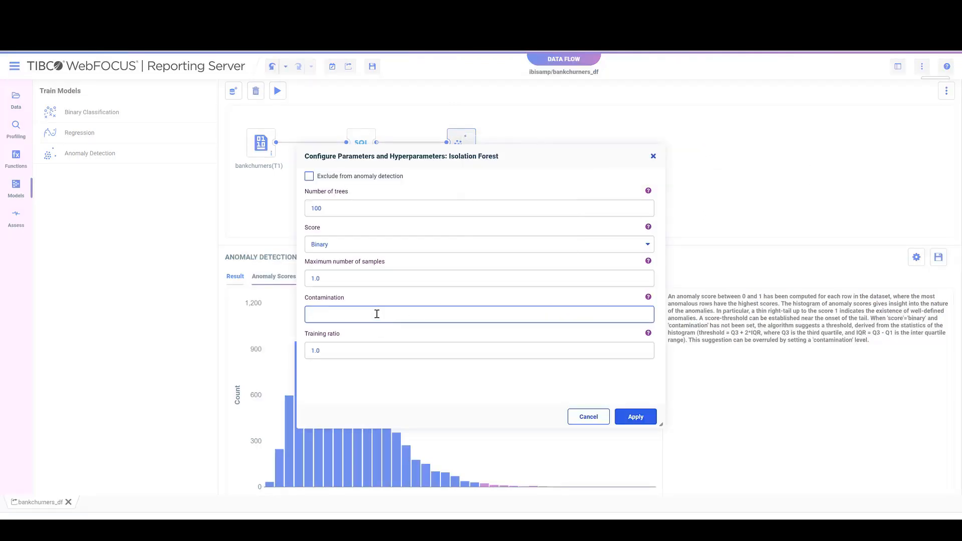
type(".05")
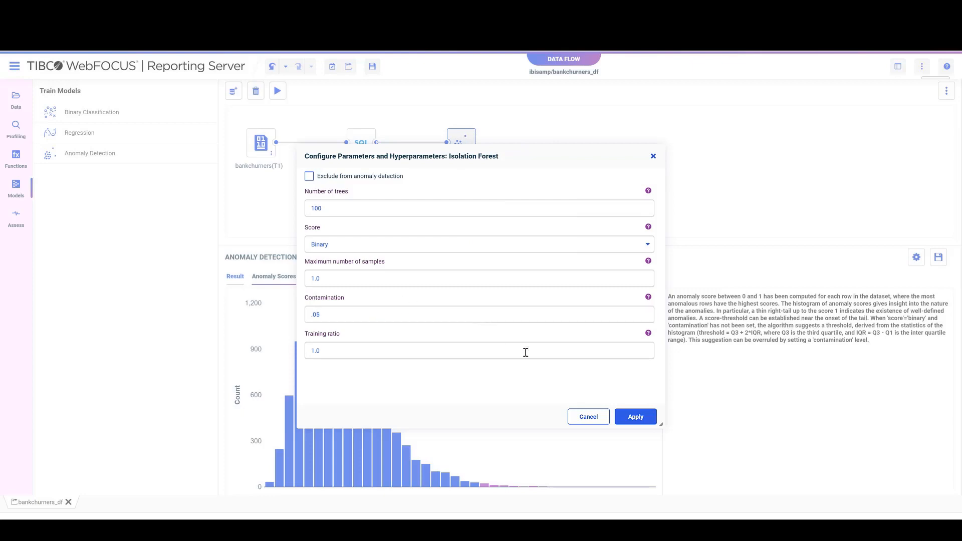
left_click(636, 417)
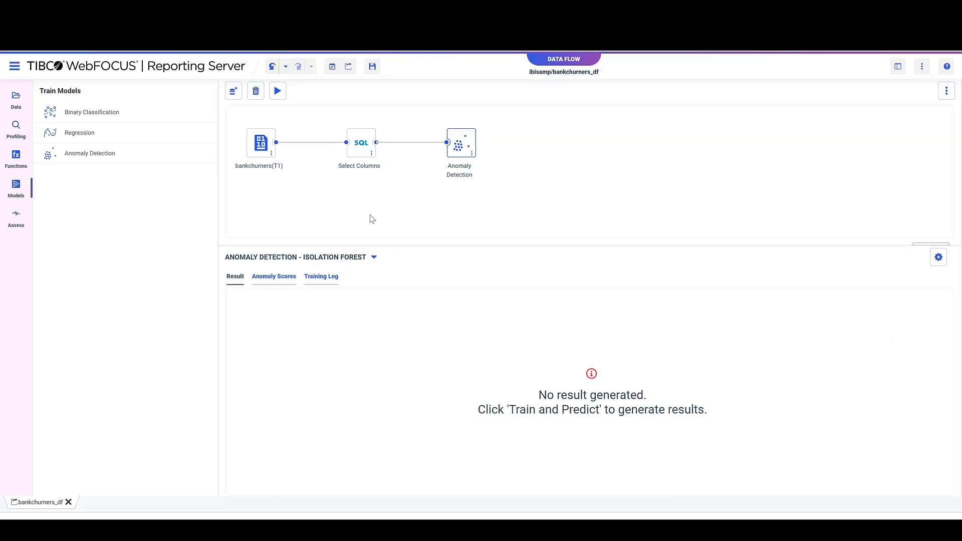
Retrain the anomaly detection model and display its anomaly scores histogram.
left_click(278, 91)
left_click(276, 277)
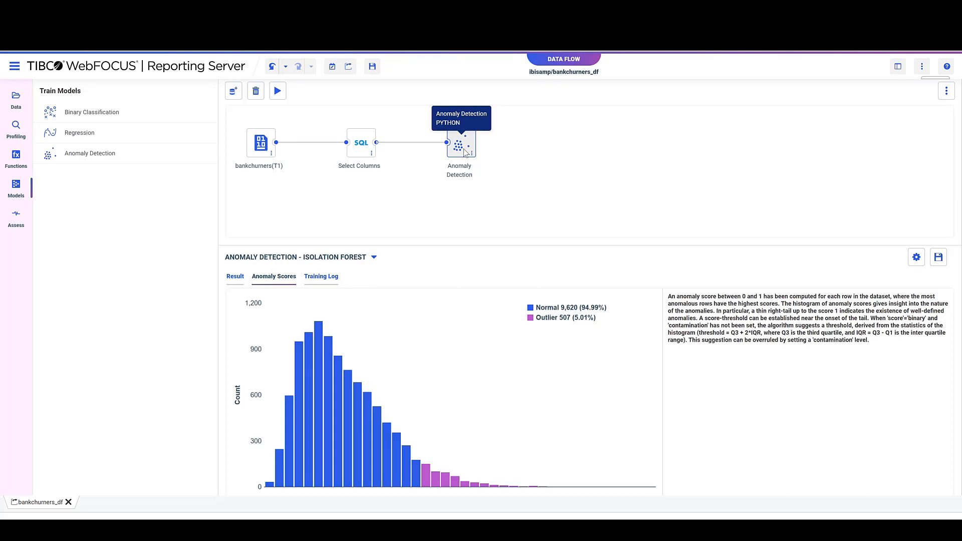
Change the Isolation Forest score type of the Anomaly Detection node to Grade and apply it.
right_click(464, 150)
mouse_move(526, 160)
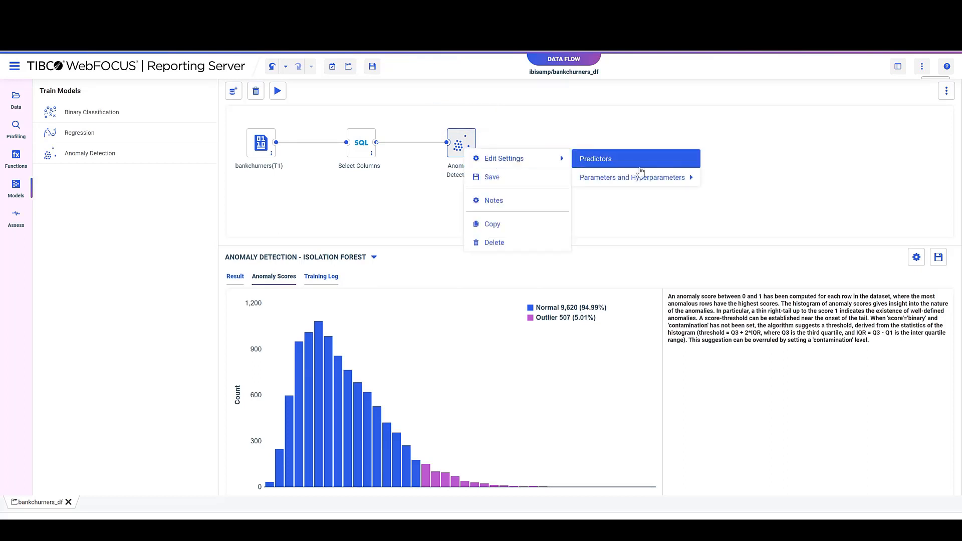
left_click(746, 181)
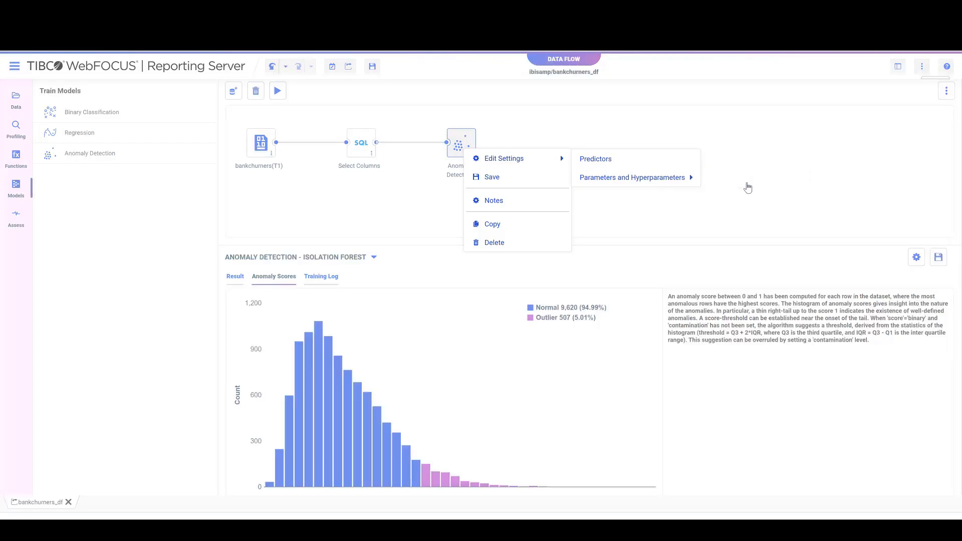
left_click(370, 248)
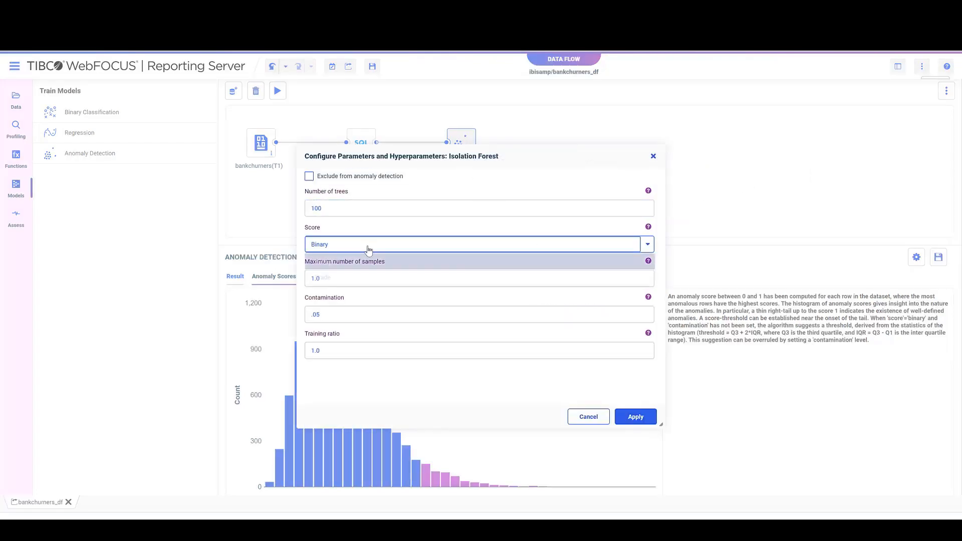
left_click(354, 277)
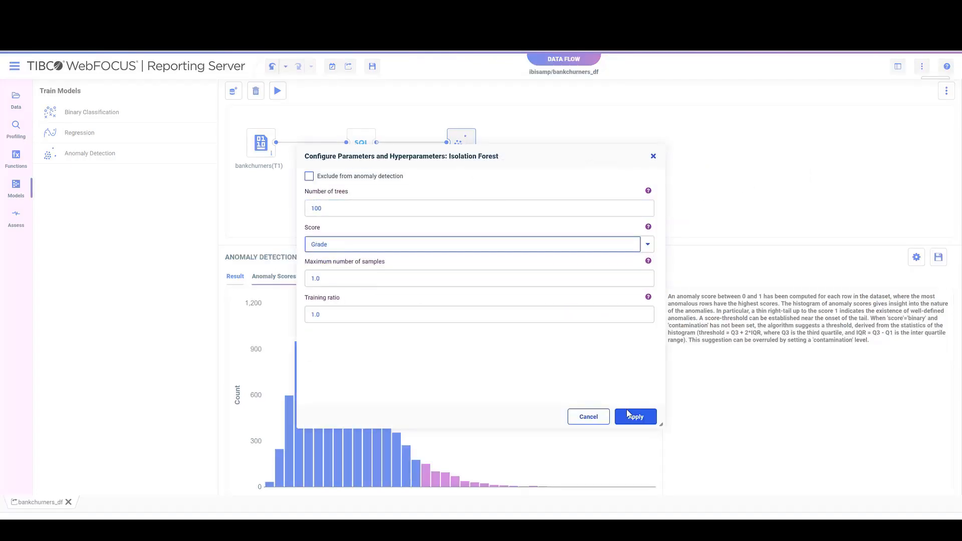
left_click(630, 414)
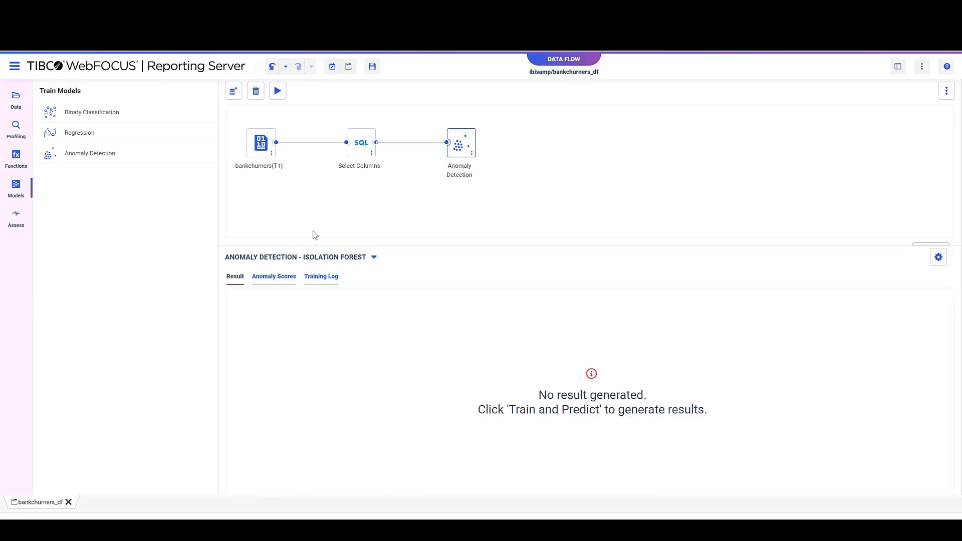
Retrain the model with graded scores and sort the results by Isolation Forest Anomaly Detection in descending order.
left_click(278, 92)
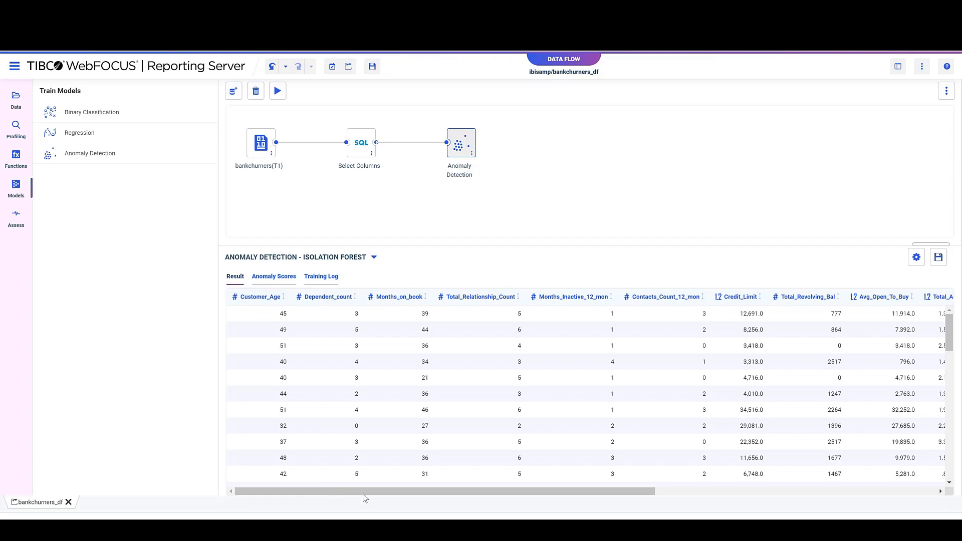
left_click_drag(373, 491, 672, 495)
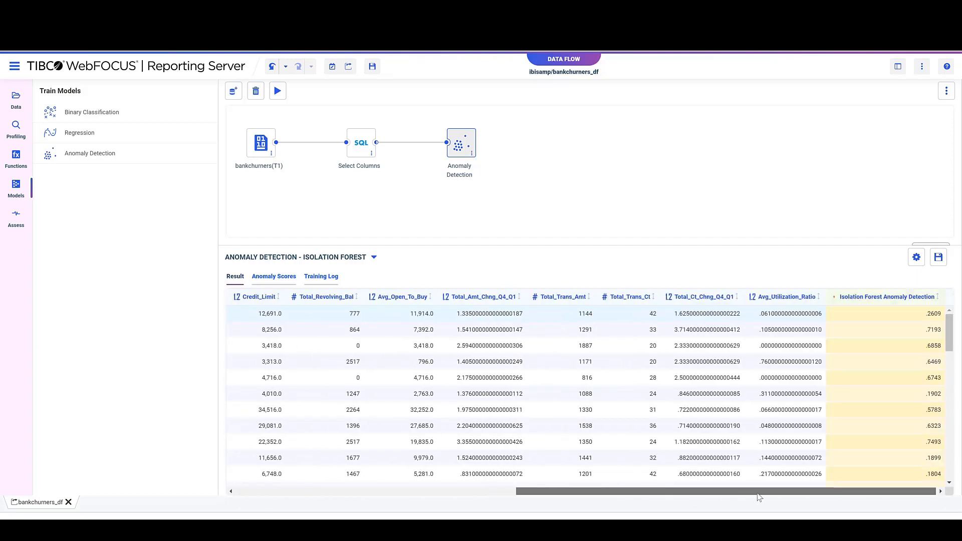
left_click(863, 298)
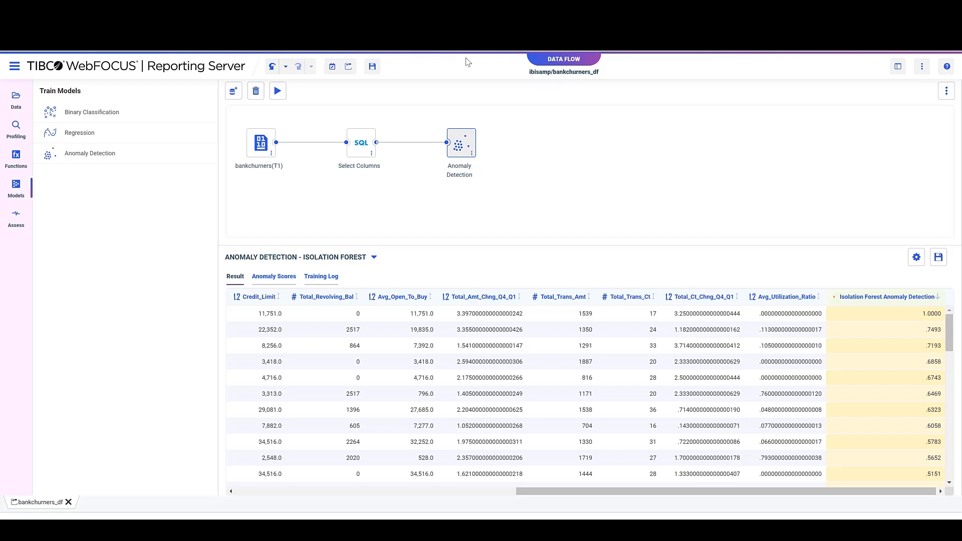
Replace the Anomaly Detection node with a Binary Classification model connected to the Select Columns node.
left_click(471, 146)
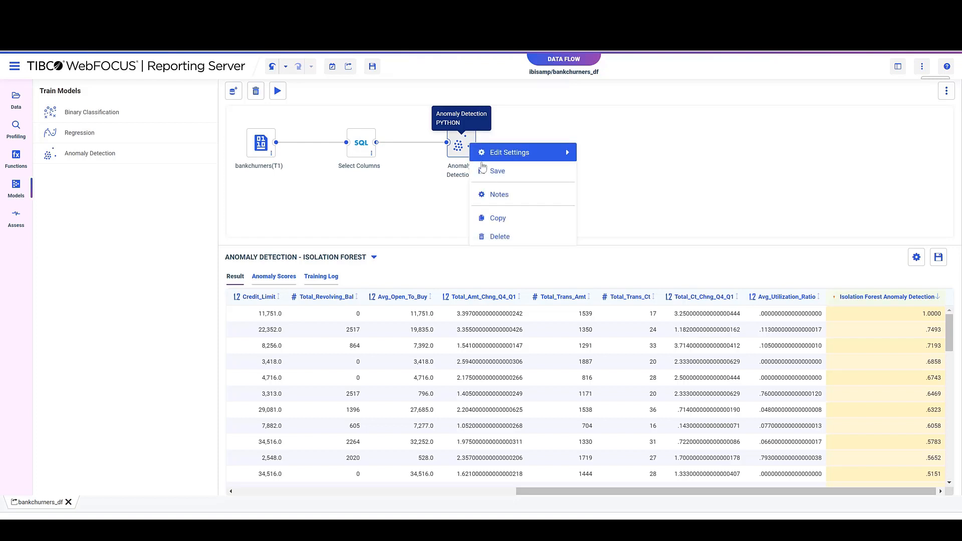
left_click(524, 237)
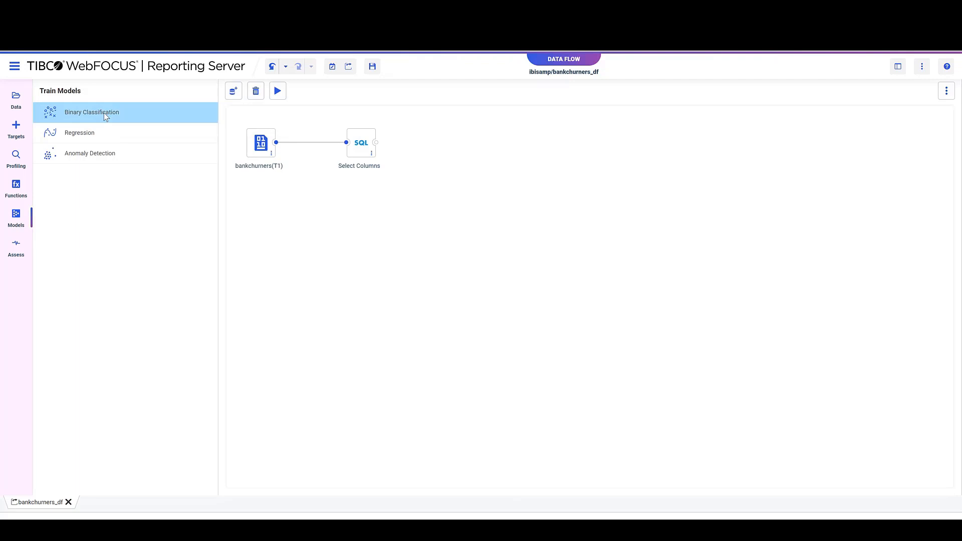
left_click(104, 112)
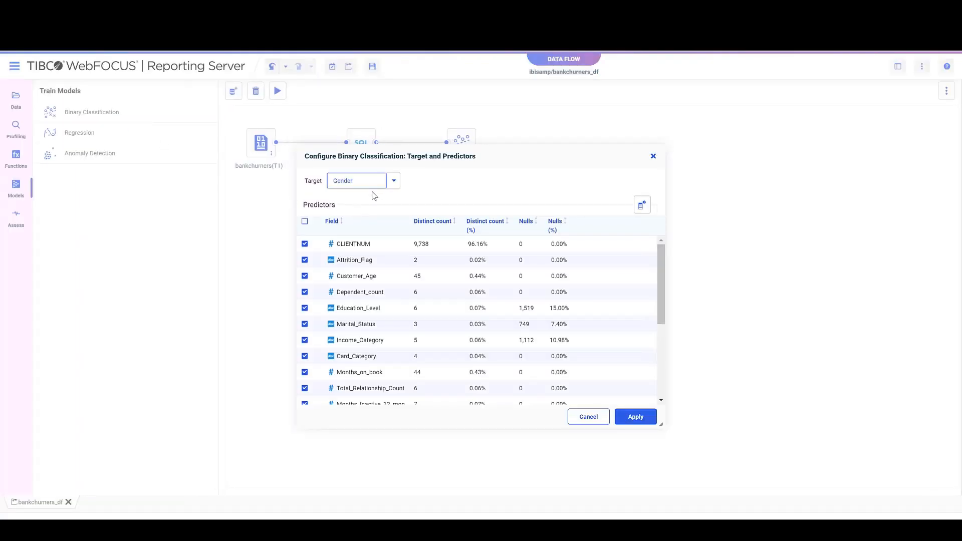
Set the classification target to Attrition_Flag, exclude CLIENTNUM from the predictors, include Gender, and apply.
left_click(394, 181)
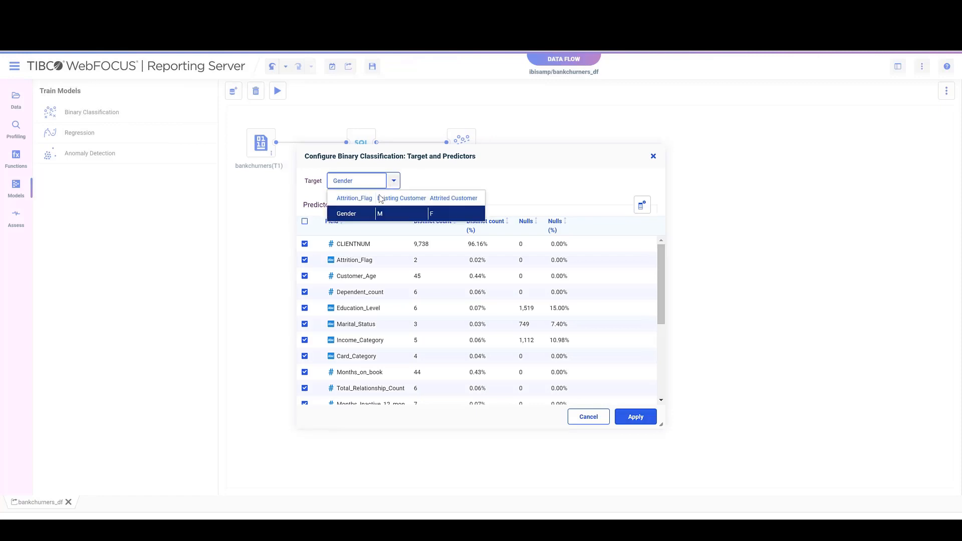
left_click(350, 197)
left_click(304, 243)
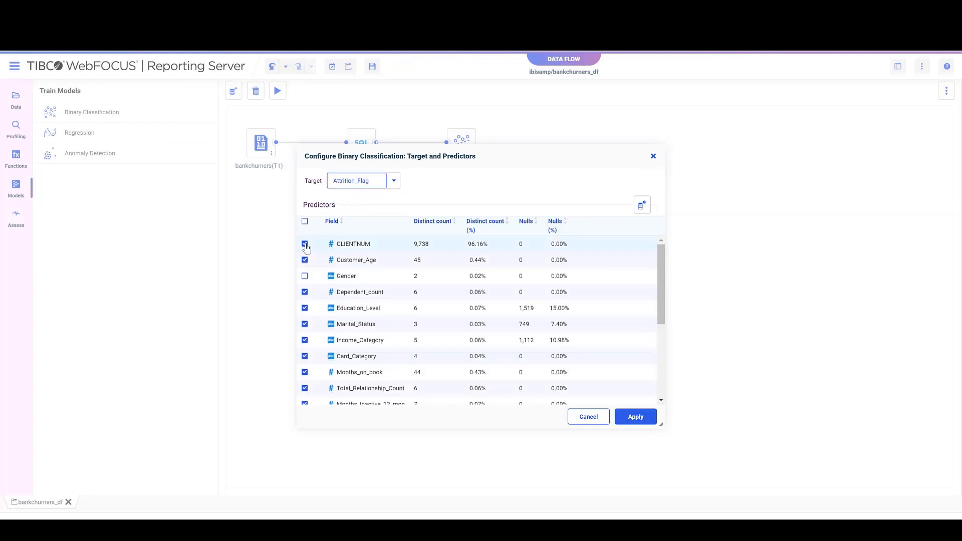
left_click(305, 276)
left_click(304, 275)
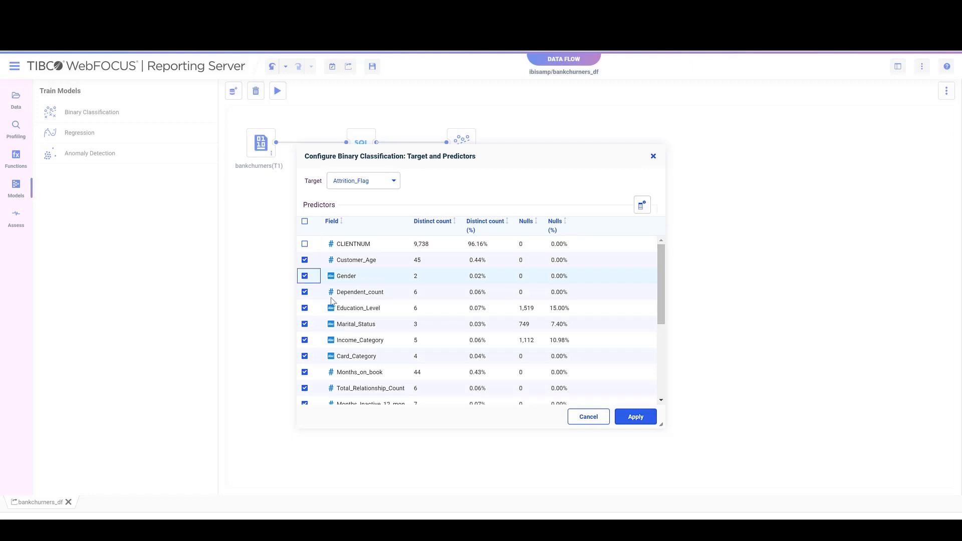
left_click(634, 417)
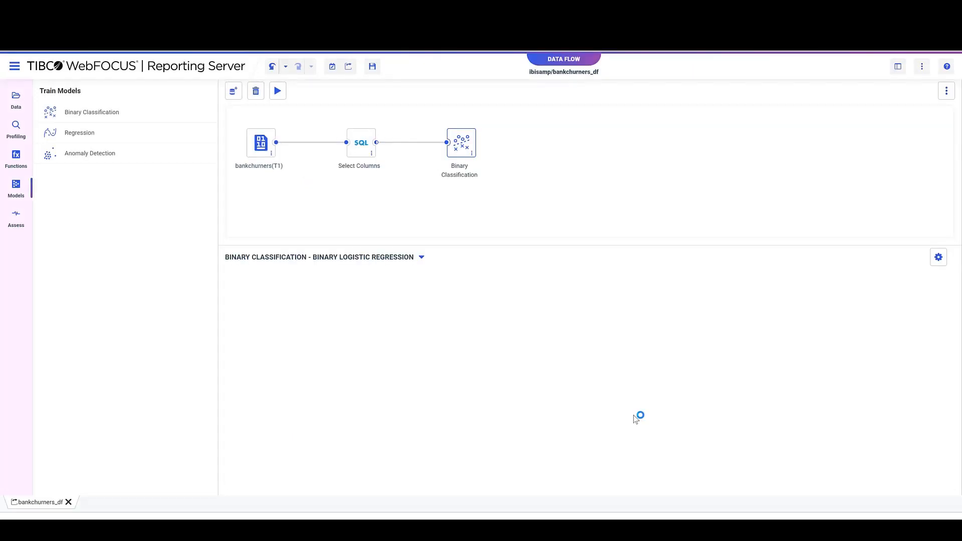
Designate Attrited Customer as the positive class in the Random Forest hyperparameters of the Binary Classification node and apply it.
right_click(462, 160)
mouse_move(482, 167)
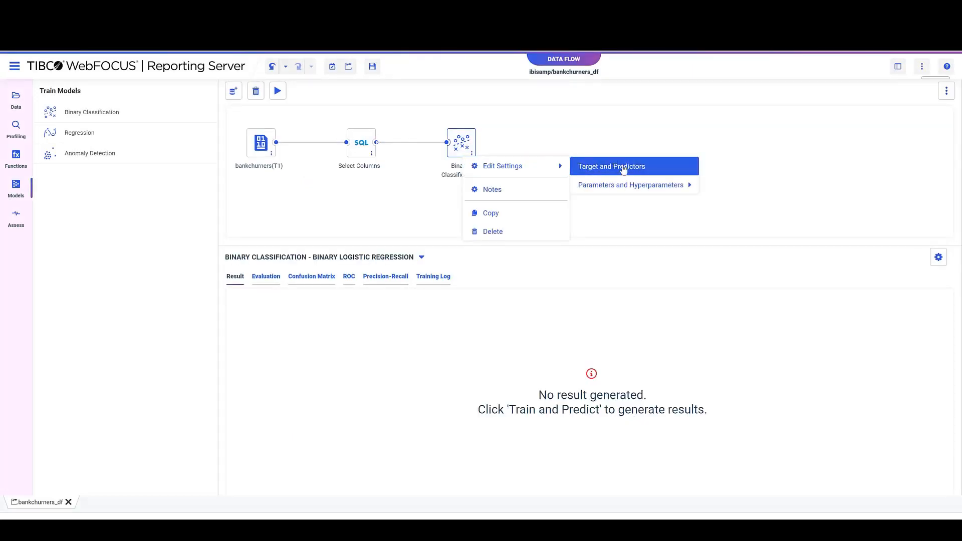
mouse_move(627, 185)
left_click(753, 223)
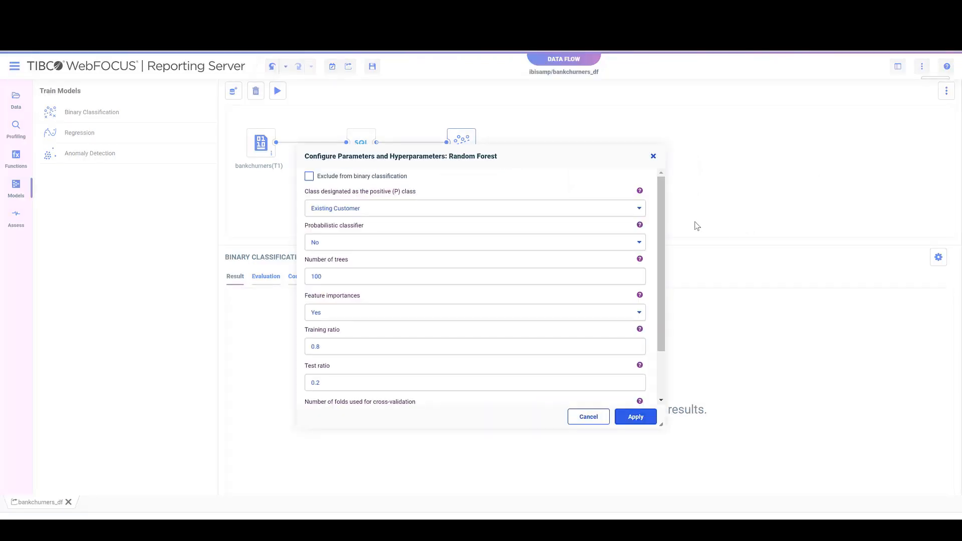
left_click(408, 209)
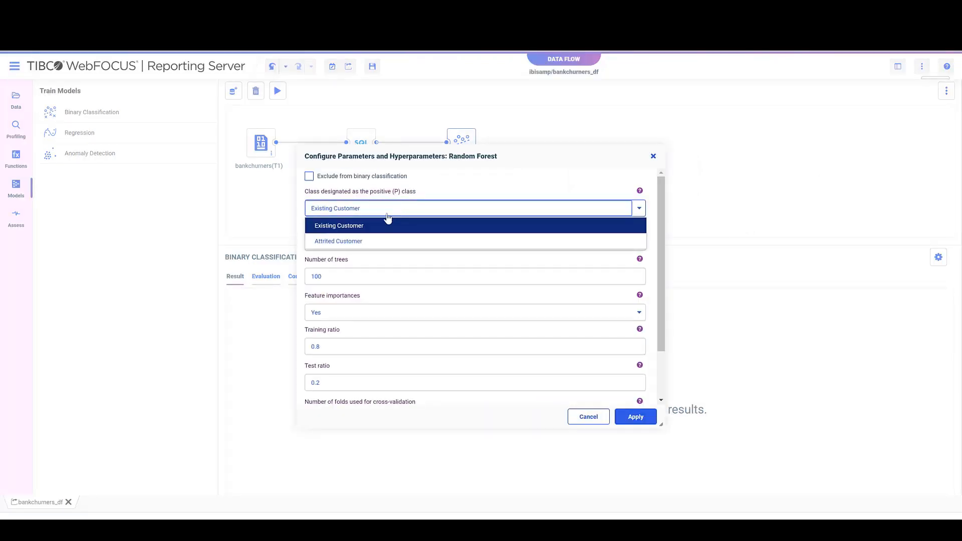
left_click(368, 241)
scroll(417, 312, "down", 3)
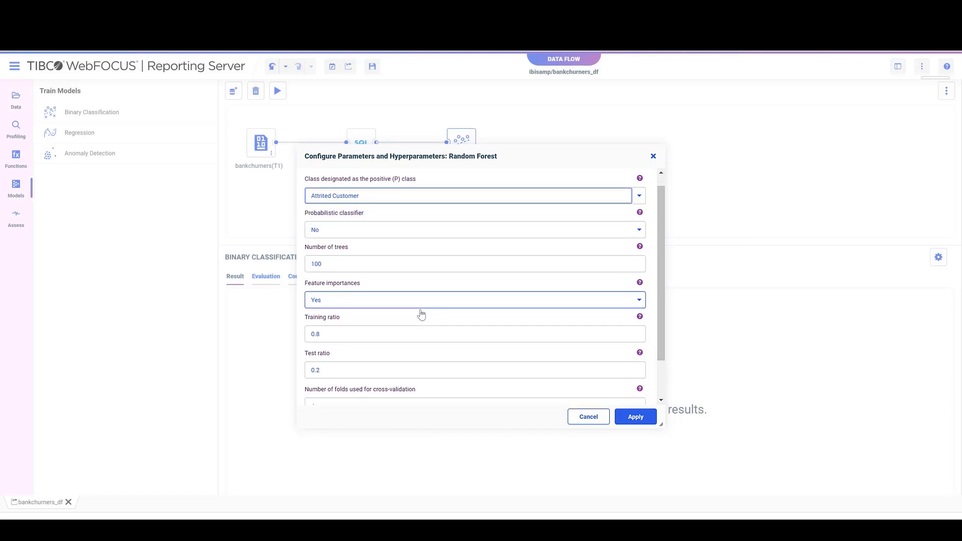
left_click(635, 417)
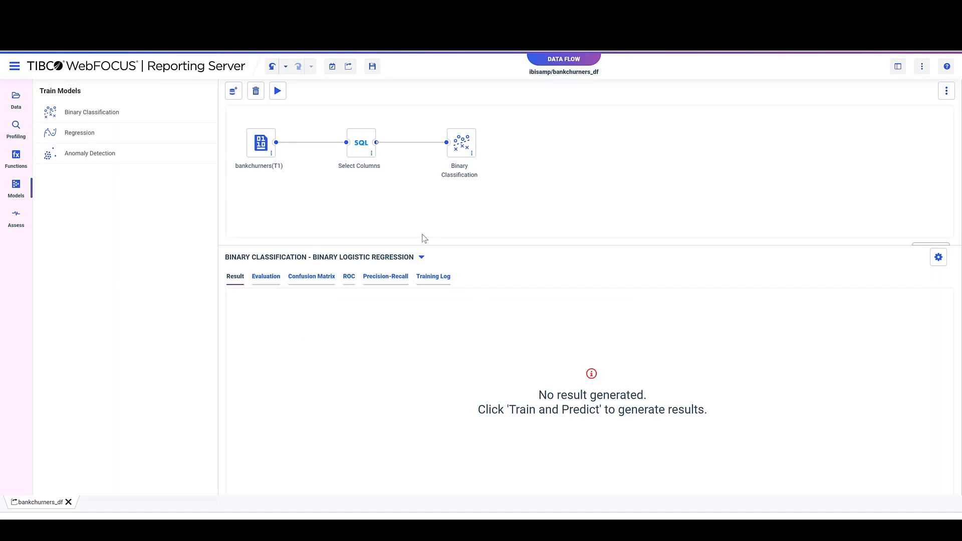
Train the binary classification models and start saving the Extreme Gradient Boosting model, entering the author's name.
left_click(279, 93)
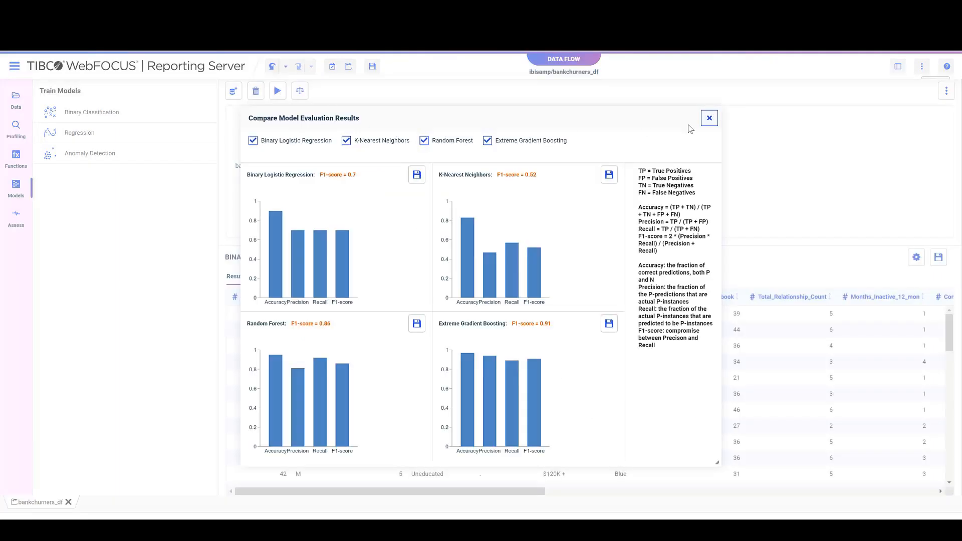
left_click(609, 325)
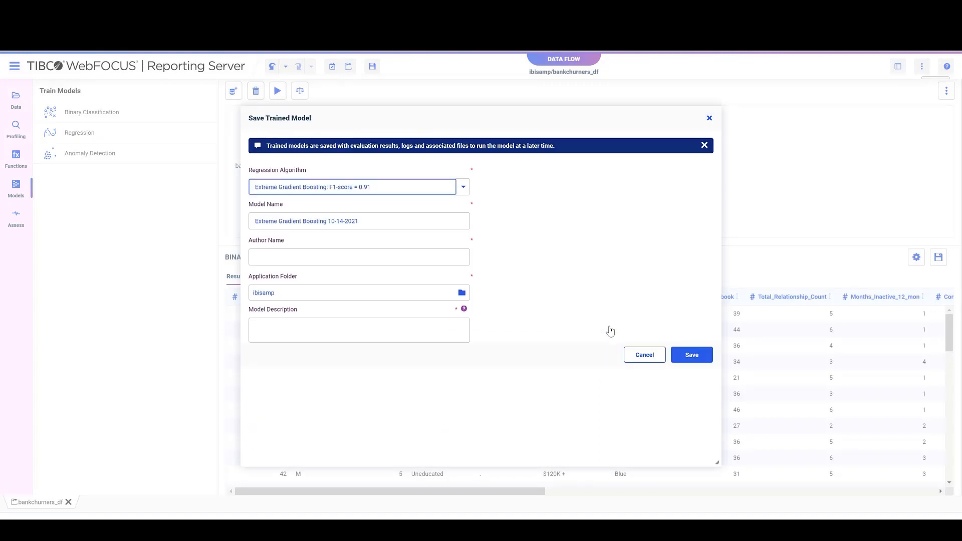
left_click(350, 257)
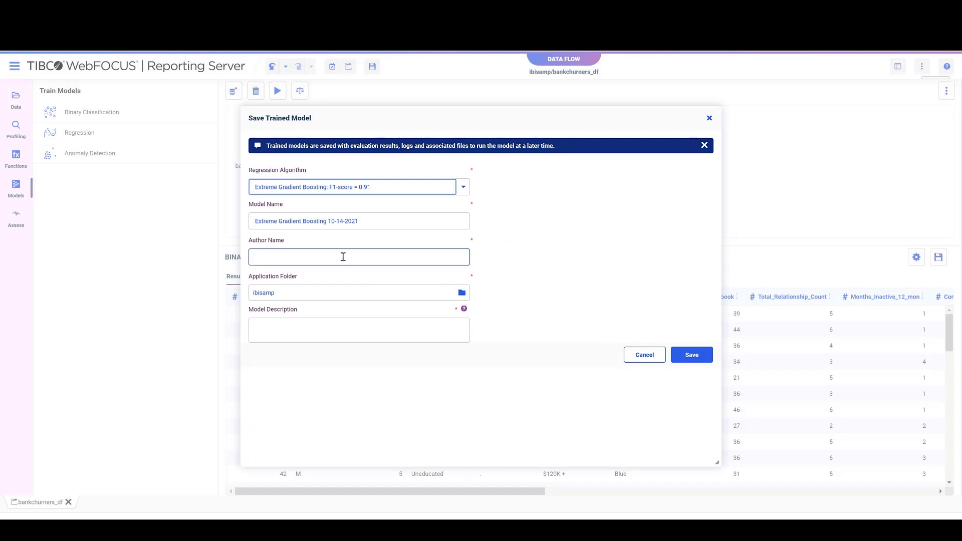
type("Po")
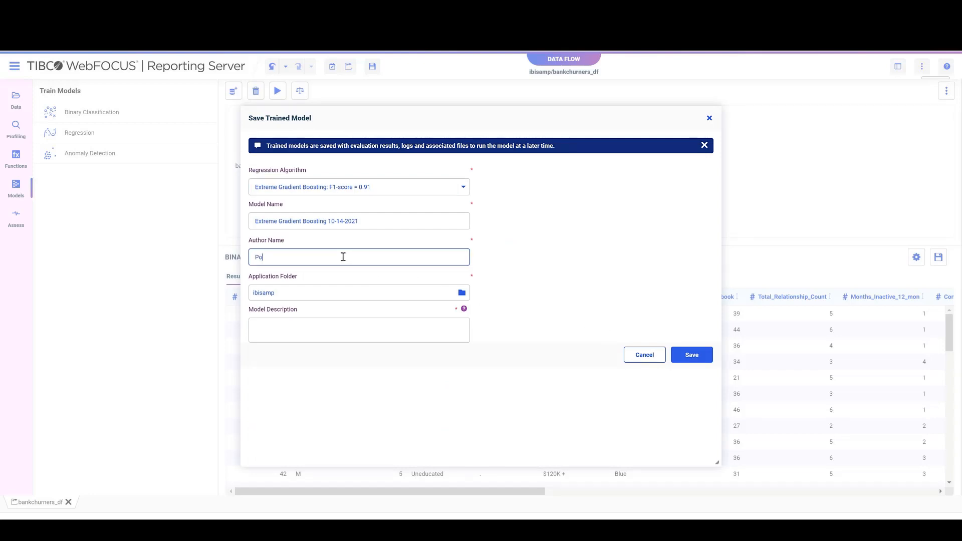
type("rter")
key("Tab")
key("Tab")
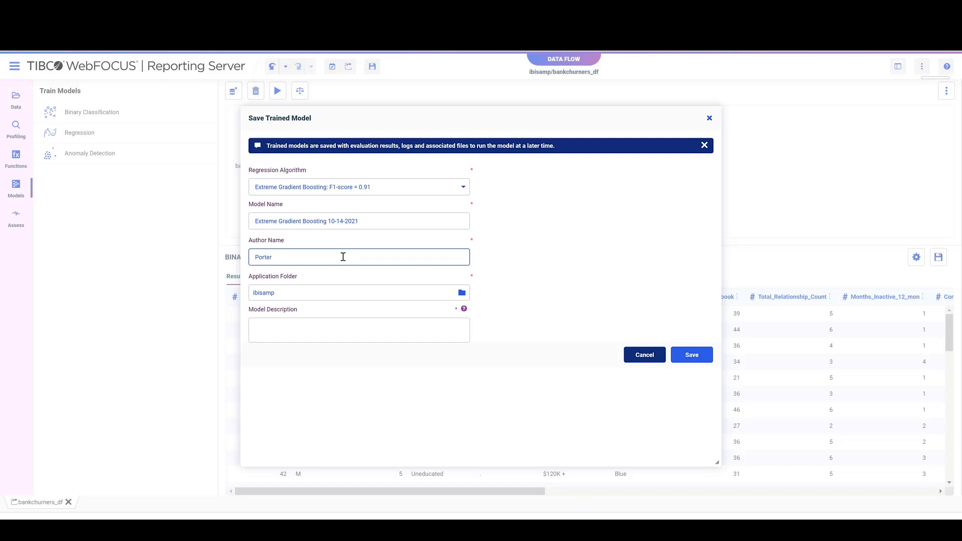
Describe the trained model as Best Model, save it, and close the model comparison.
left_click(258, 327)
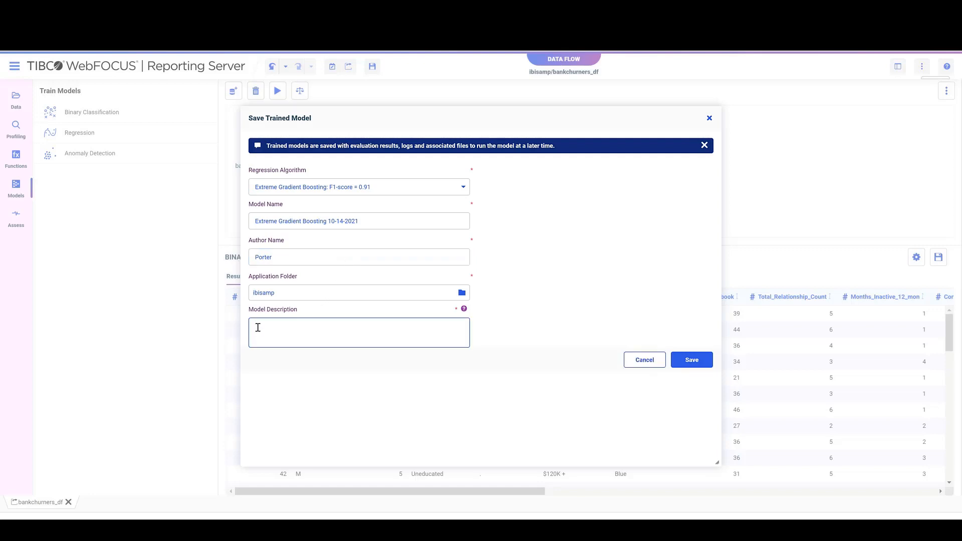
type("Test Model")
left_click(694, 363)
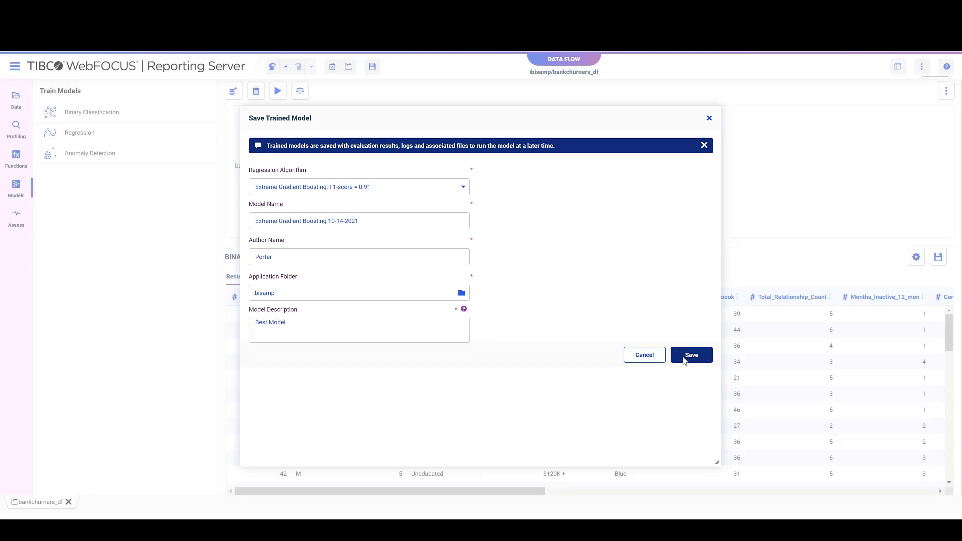
left_click(685, 359)
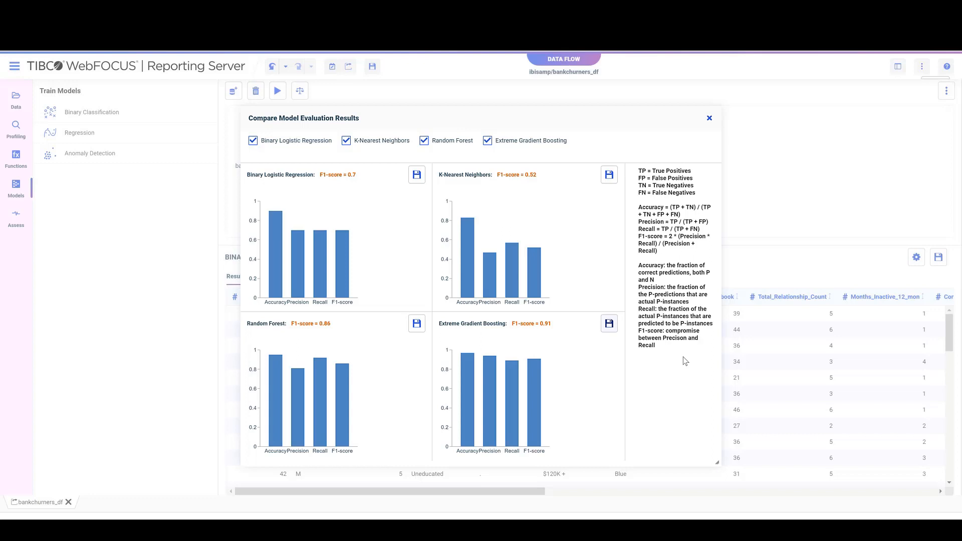
left_click(709, 118)
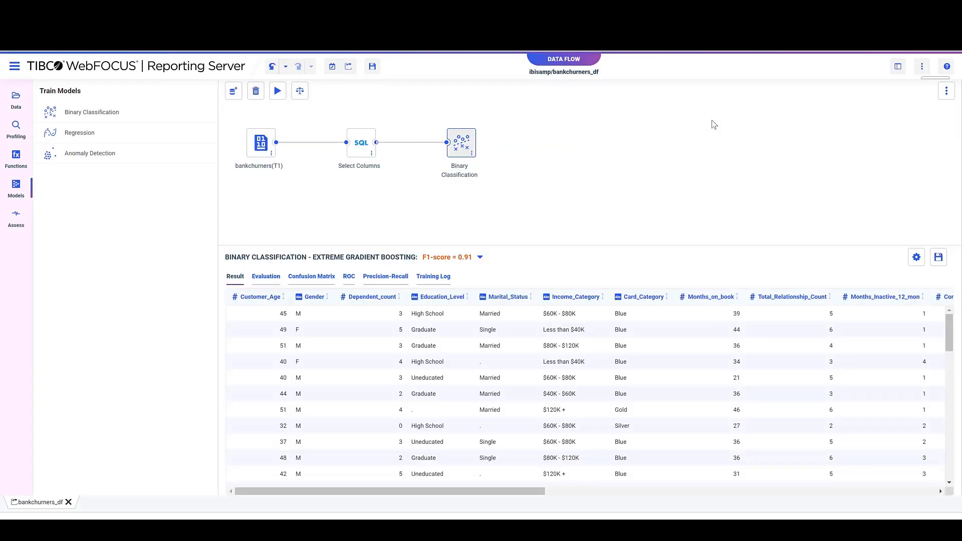
Examine the Extreme Gradient Boosting predictions, evaluation, confusion matrix, ROC curve with its optimal decision threshold, and Precision-Recall curve.
left_click_drag(450, 488, 908, 503)
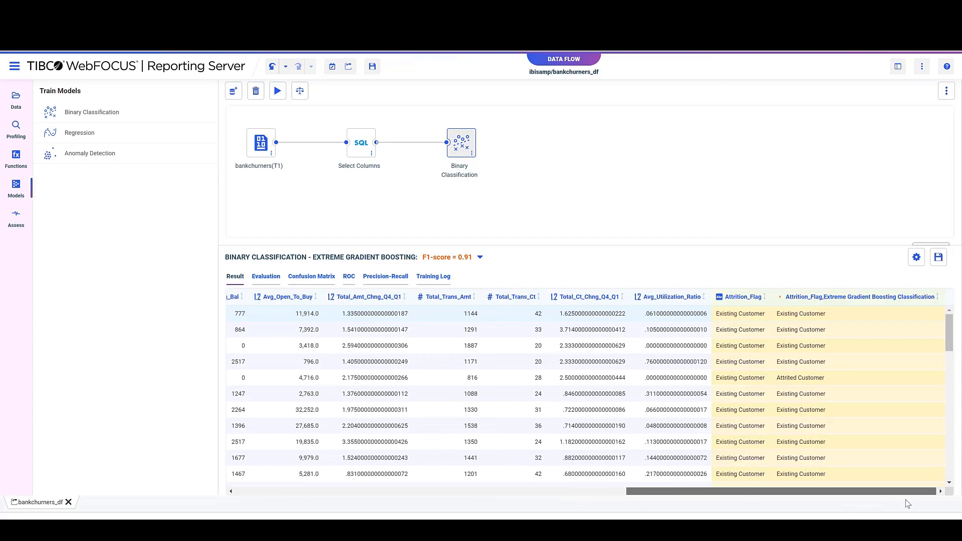
scroll(875, 403, "down", 5)
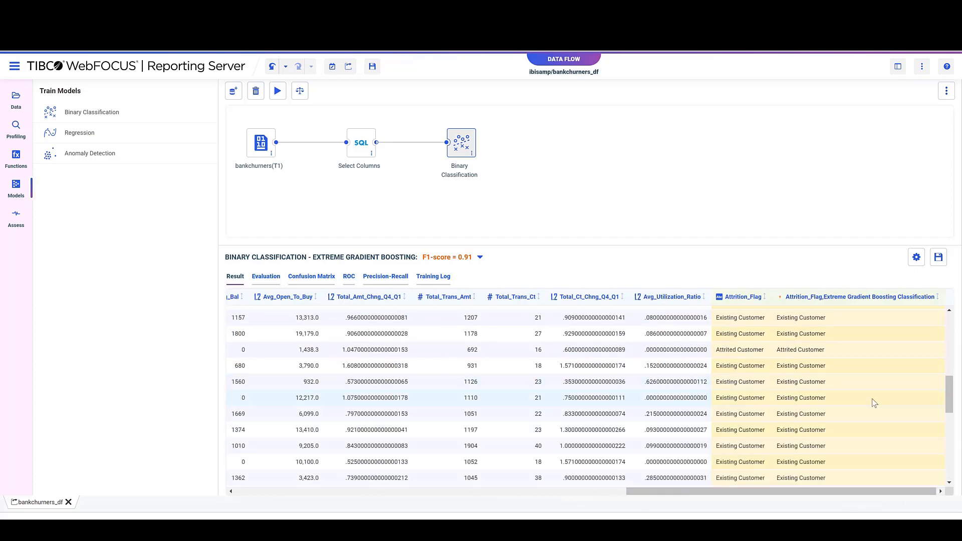
scroll(872, 401, "down", 5)
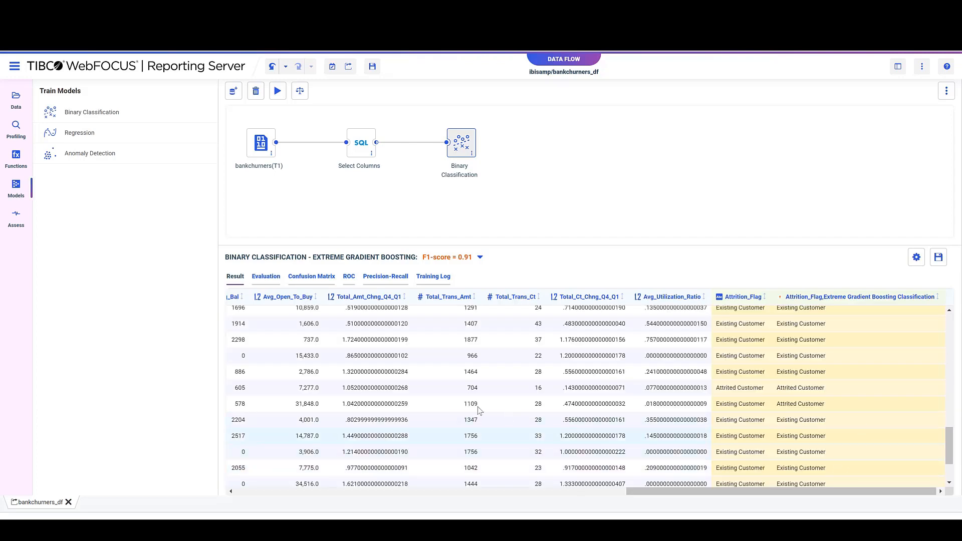
left_click(266, 278)
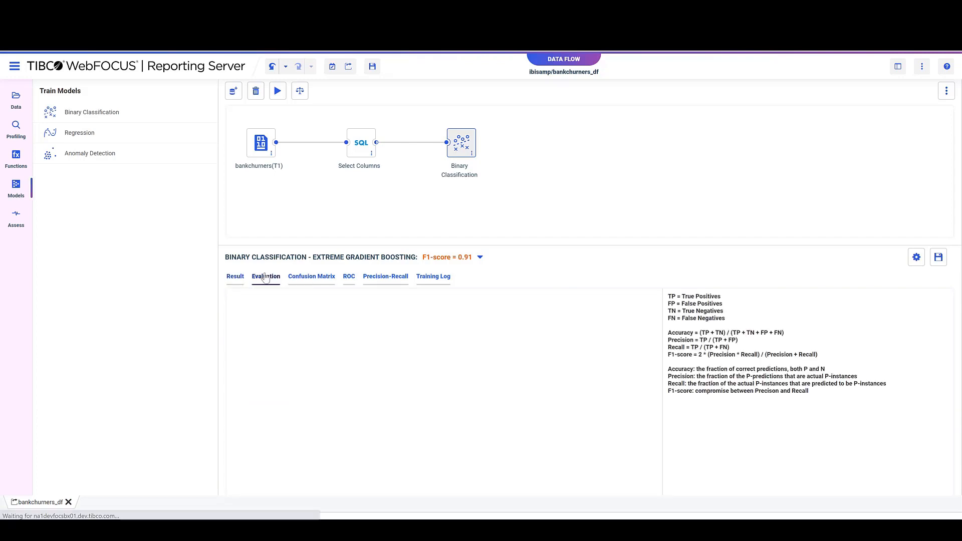
left_click(308, 280)
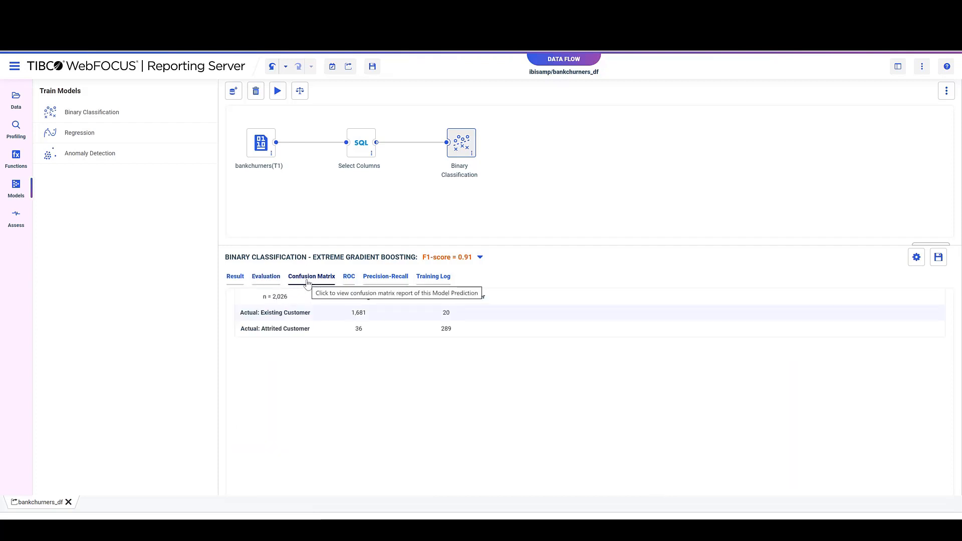
left_click(348, 280)
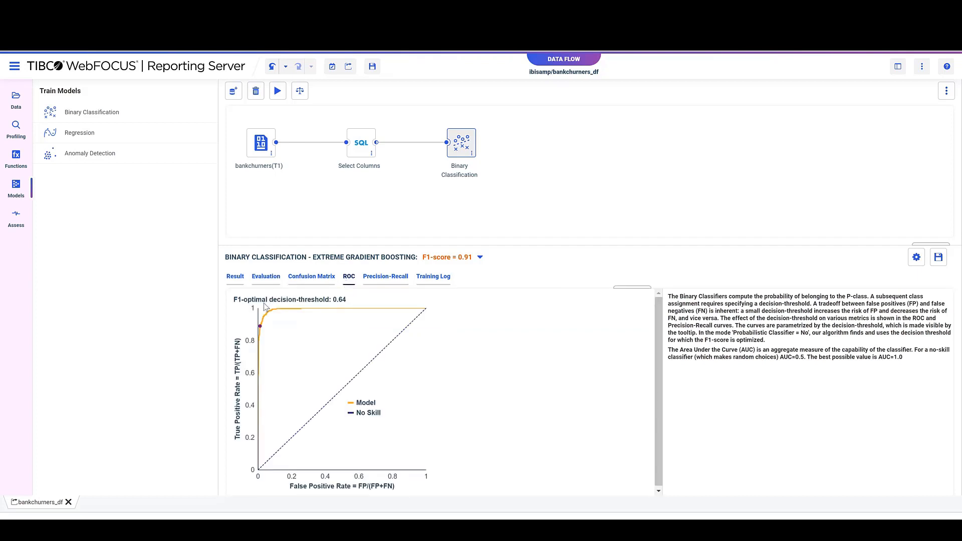
mouse_move(261, 328)
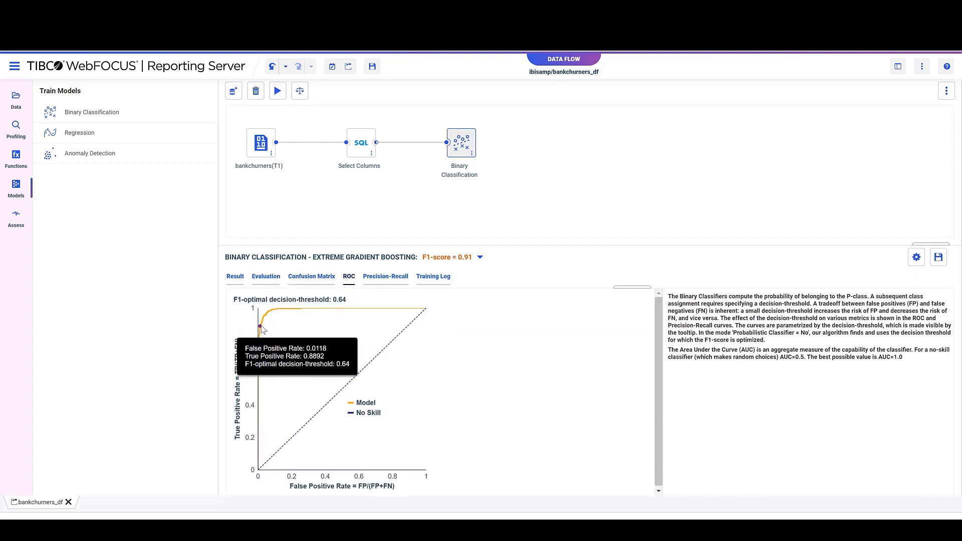
left_click(384, 278)
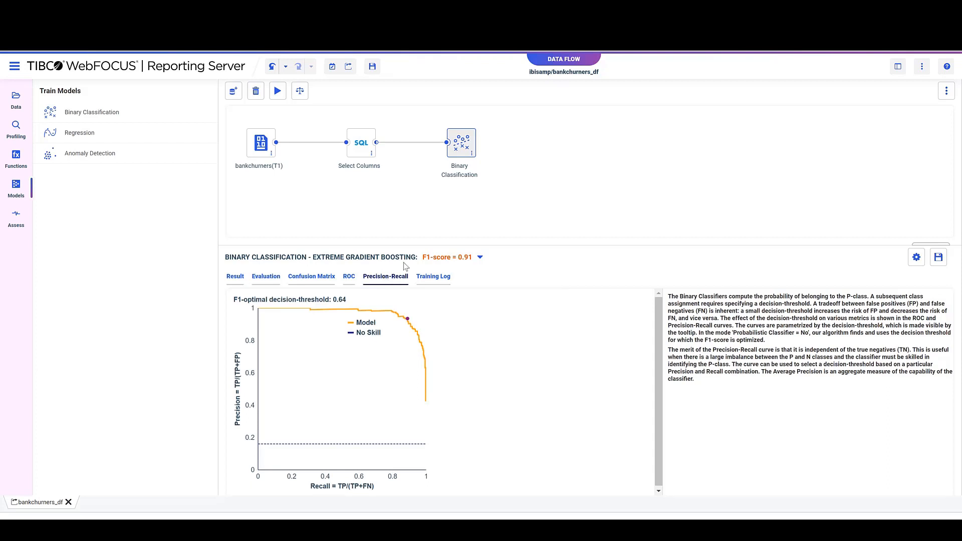
Set Probabilistic classifier to Yes in the Random Forest hyperparameters of the Binary Classification node and apply.
left_click(459, 153)
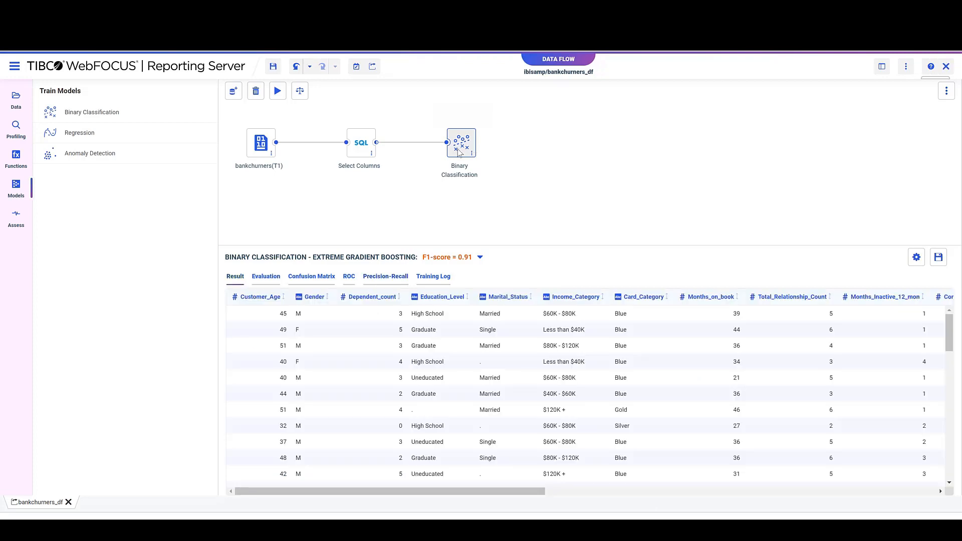
right_click(460, 153)
mouse_move(477, 163)
mouse_move(626, 178)
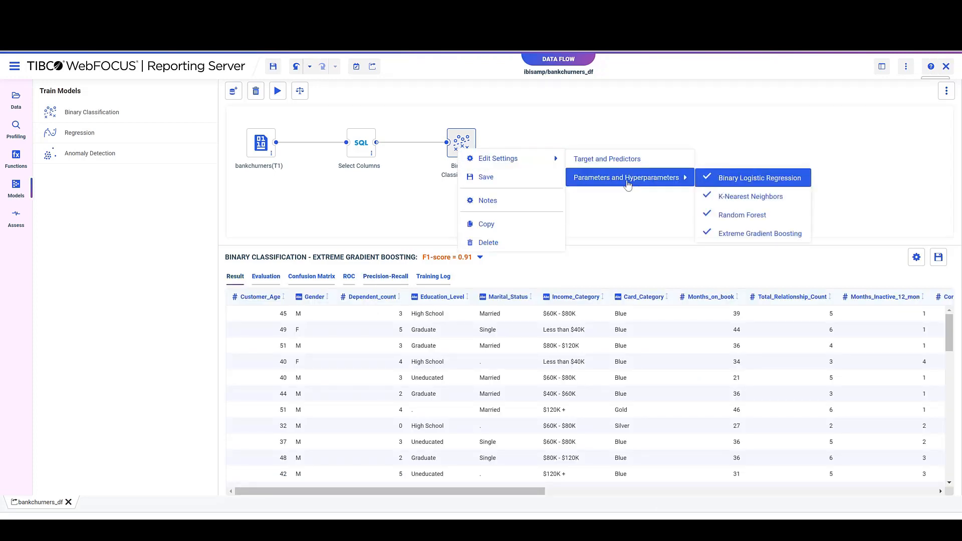
left_click(739, 217)
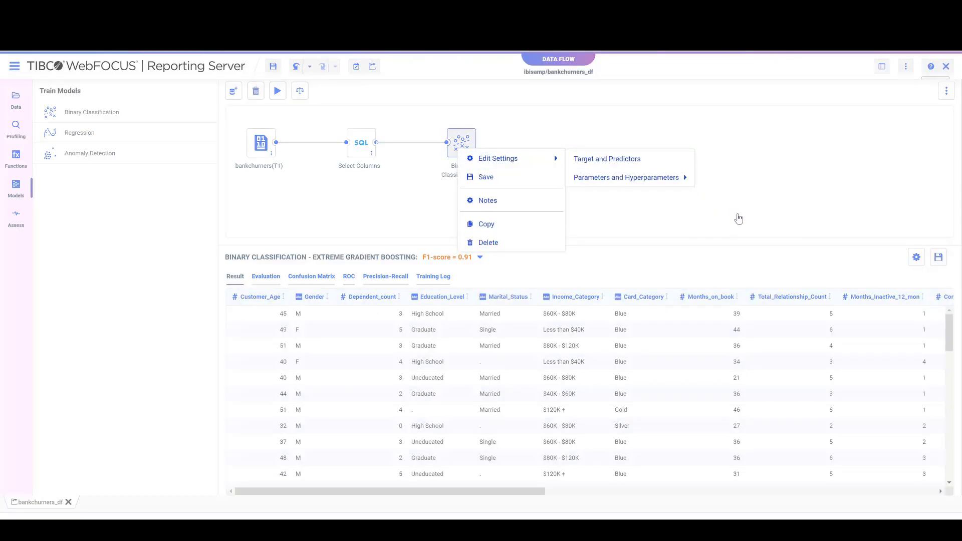
left_click(387, 243)
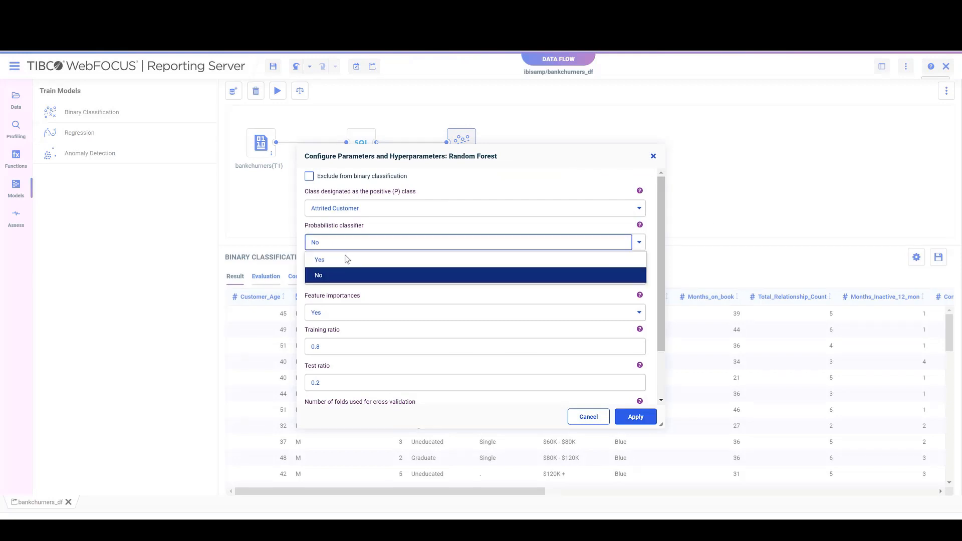
left_click(351, 259)
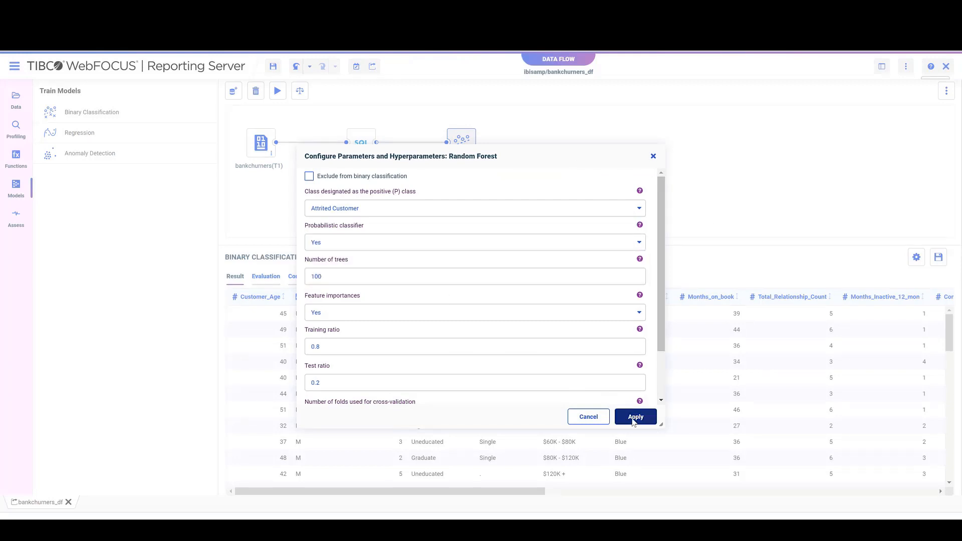
left_click(634, 419)
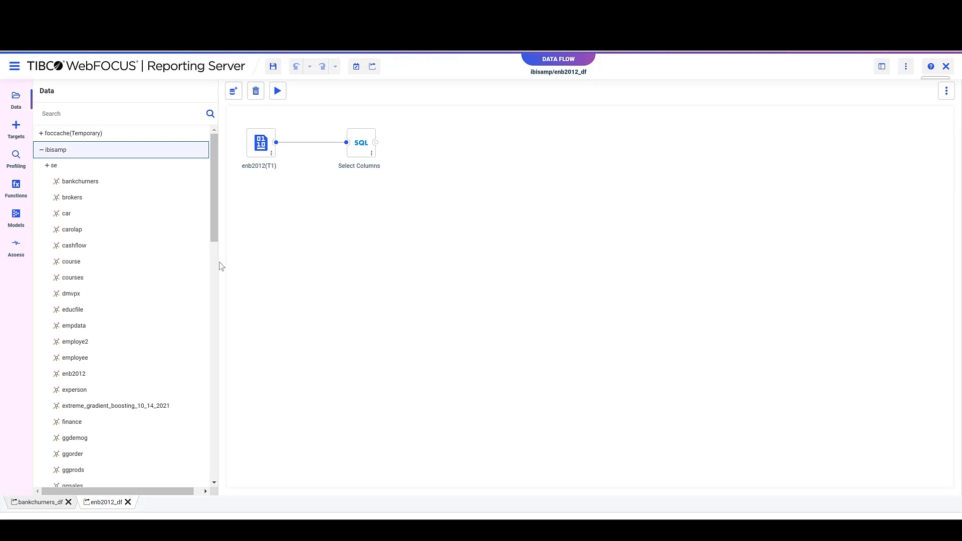
Add a Regression model to the enb2012_df flow with Cooling Load as target, exclude Heating Load from the predictors, and apply.
left_click(16, 218)
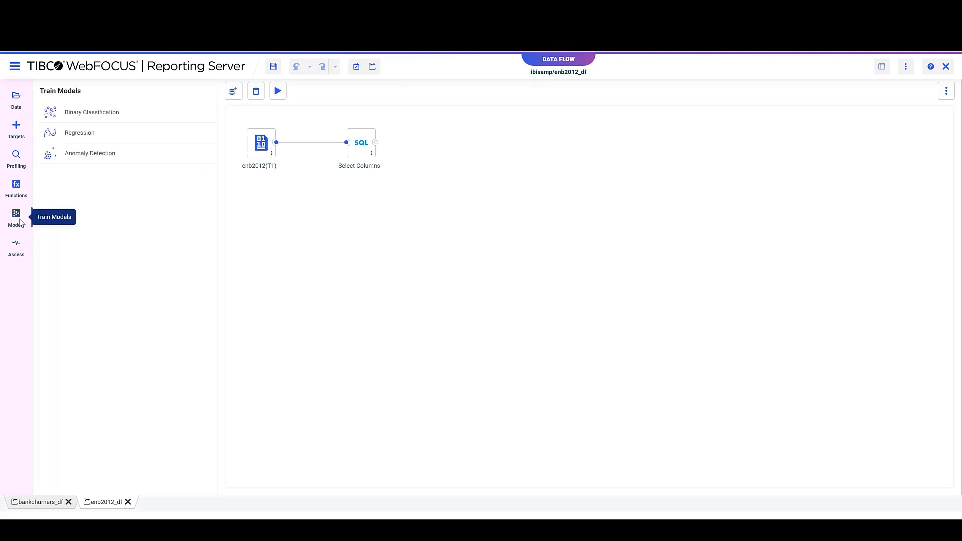
left_click(80, 134)
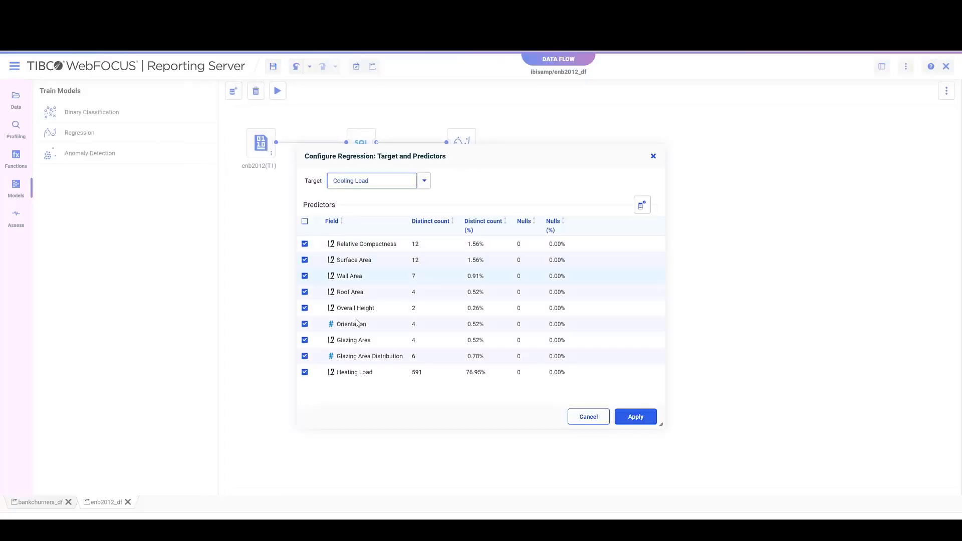
left_click(306, 374)
left_click(637, 420)
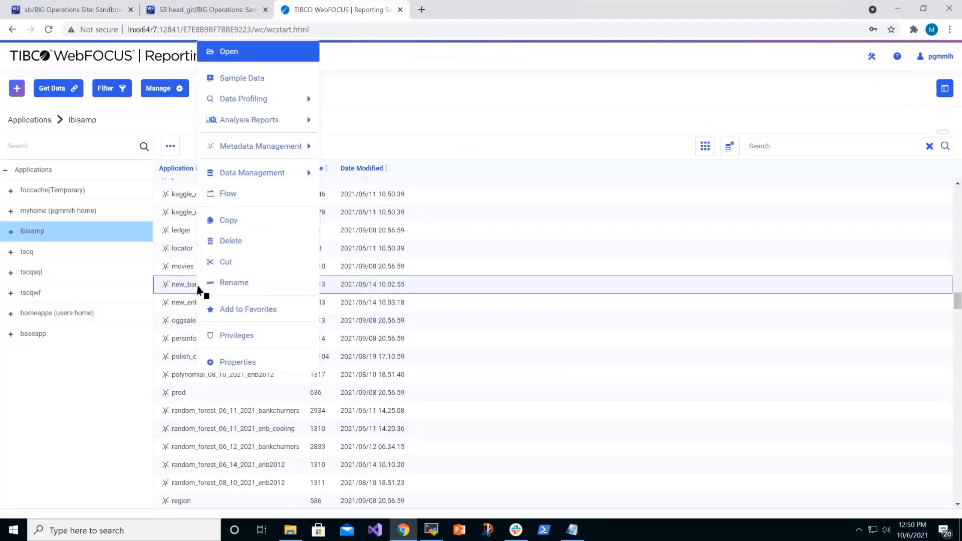
Create a data flow from new_bankchurners_t and add the Python-based machine learning function RUN_MODEL to its Select Columns node.
left_click(232, 200)
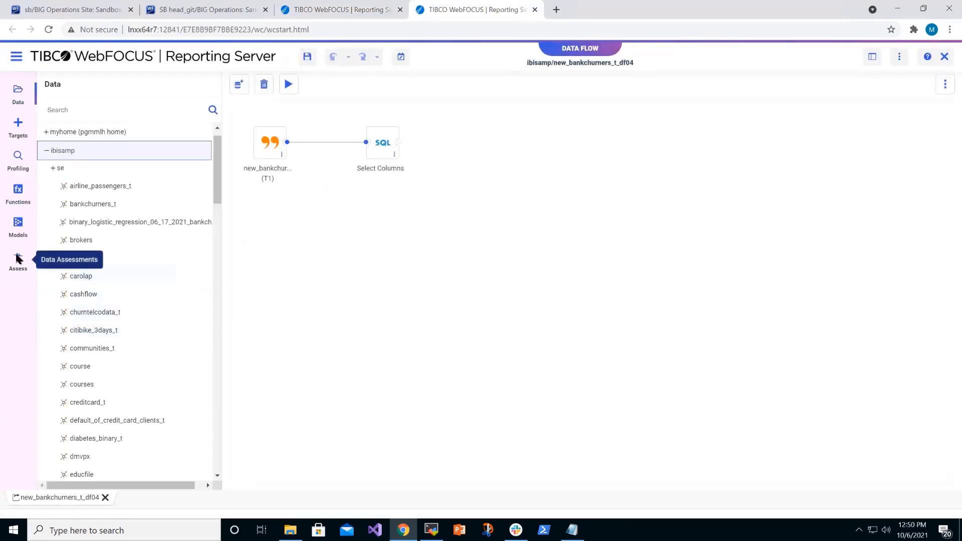
left_click(17, 193)
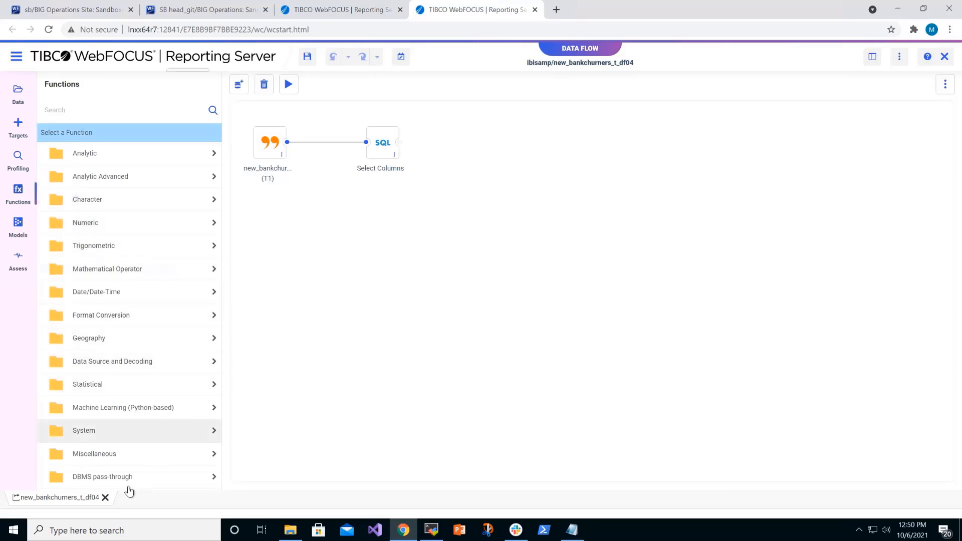
left_click(123, 409)
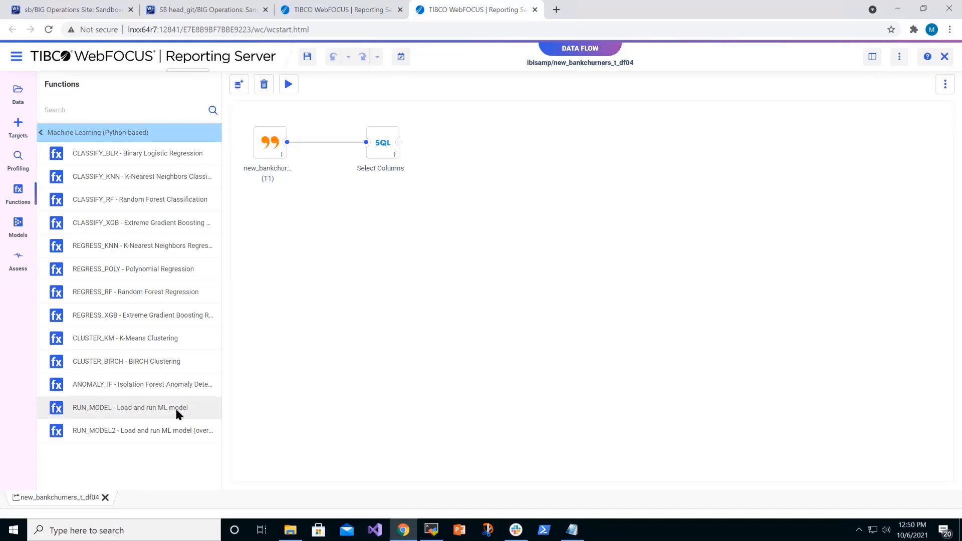
double_click(122, 408)
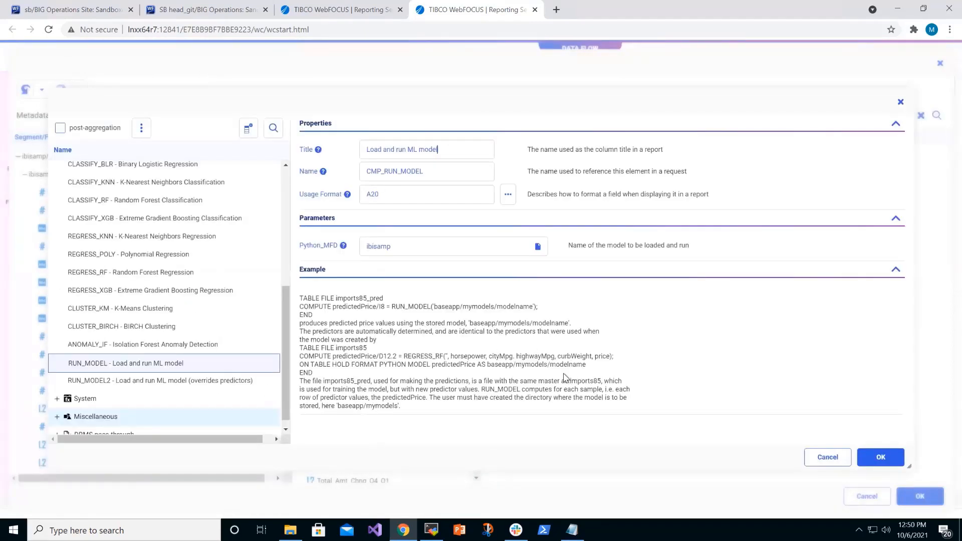
Apply the saved model extreme_gradient_boosting_10_06_2021 from ibisamp to the flow and view the predicted Attrition_Flag column in an enlarged preview.
left_click(538, 247)
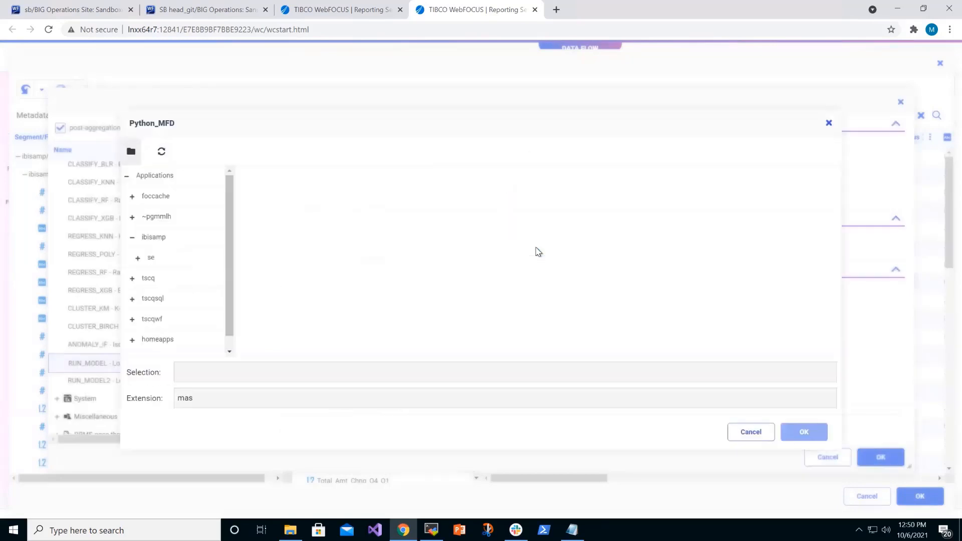
left_click(385, 251)
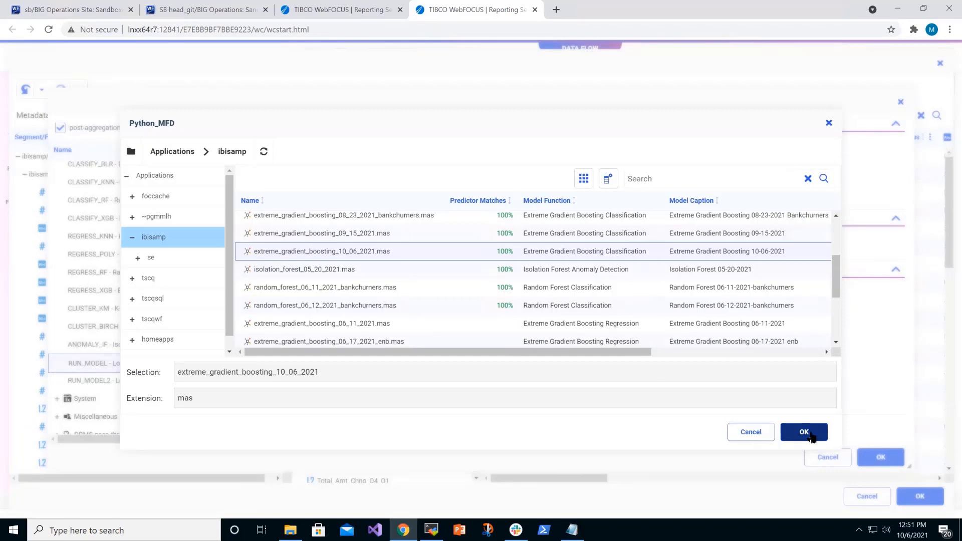
left_click(807, 433)
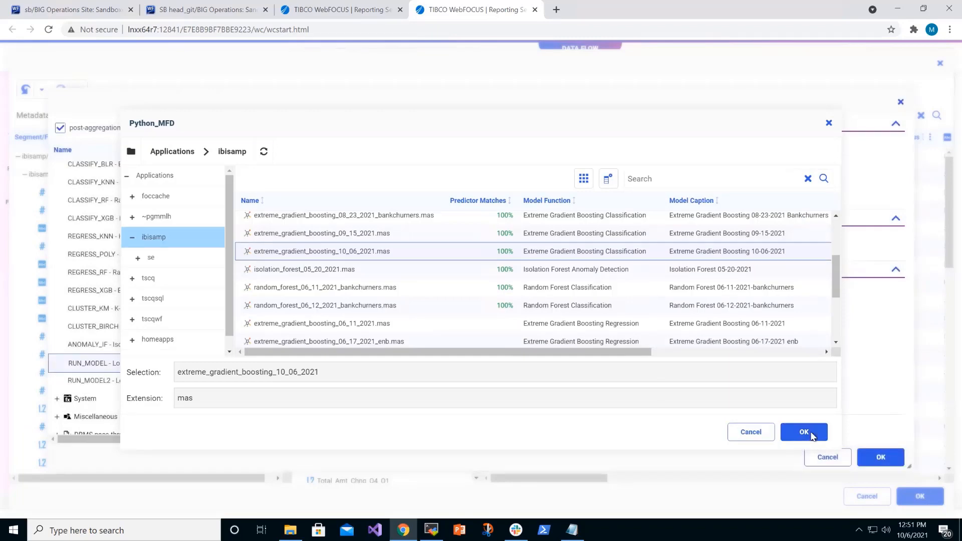
left_click(881, 458)
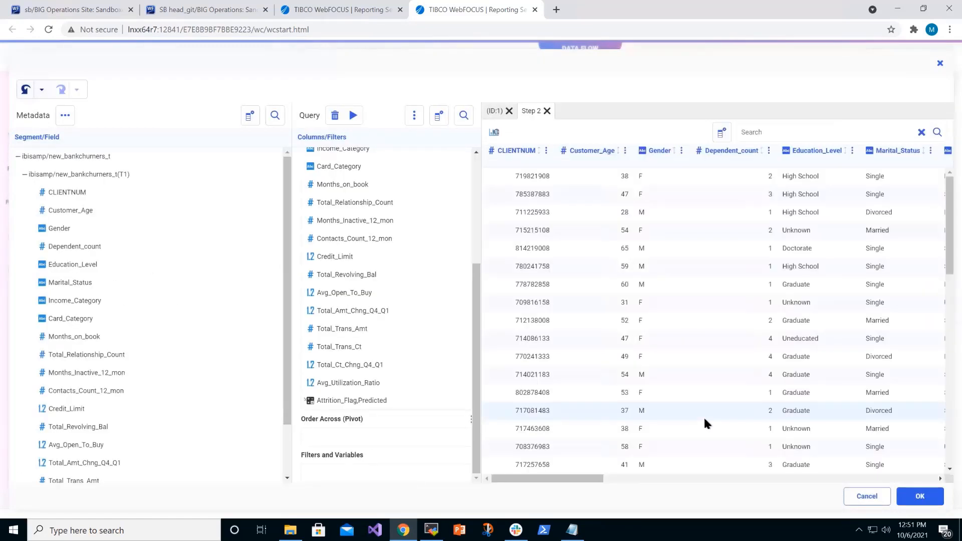
left_click(920, 497)
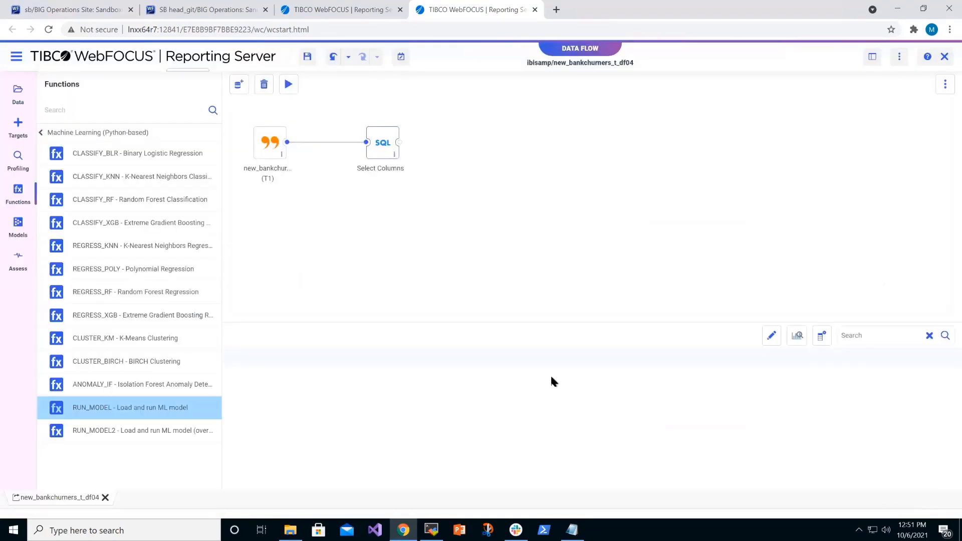
left_click_drag(477, 321, 467, 217)
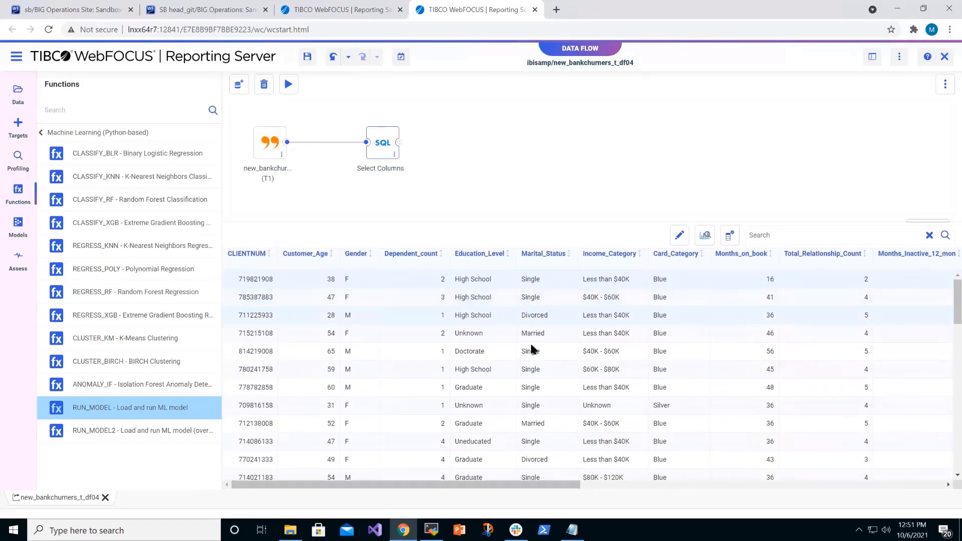
left_click_drag(550, 487, 942, 488)
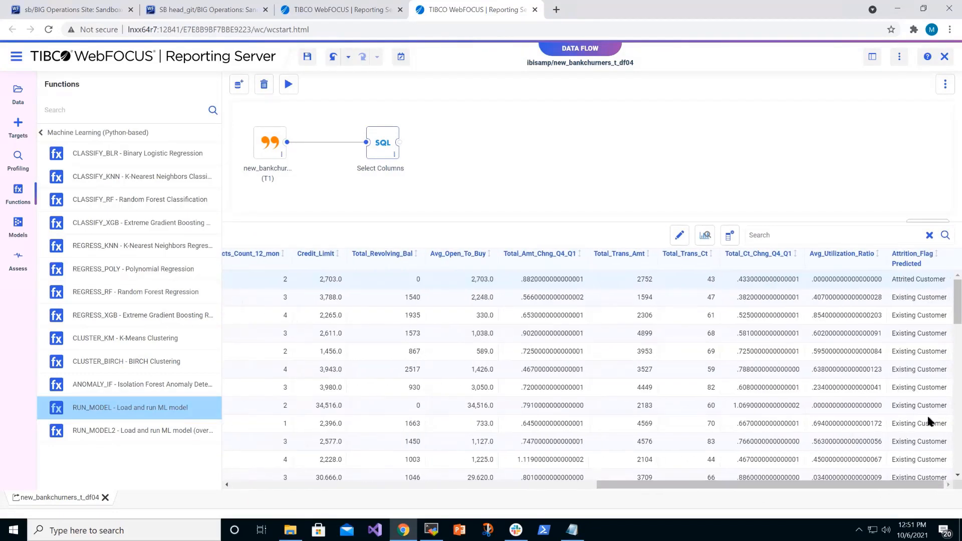